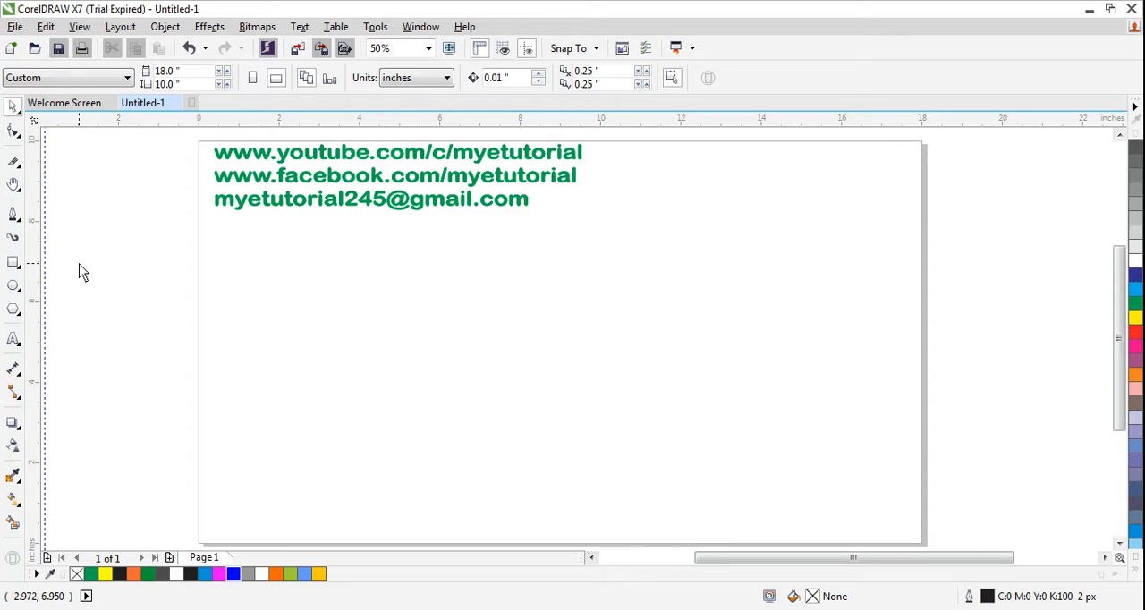
# Step: Draw an ellipse about 3.67 by 2.90 inches near the middle of the page and deselect it
pyautogui.click(18, 292)
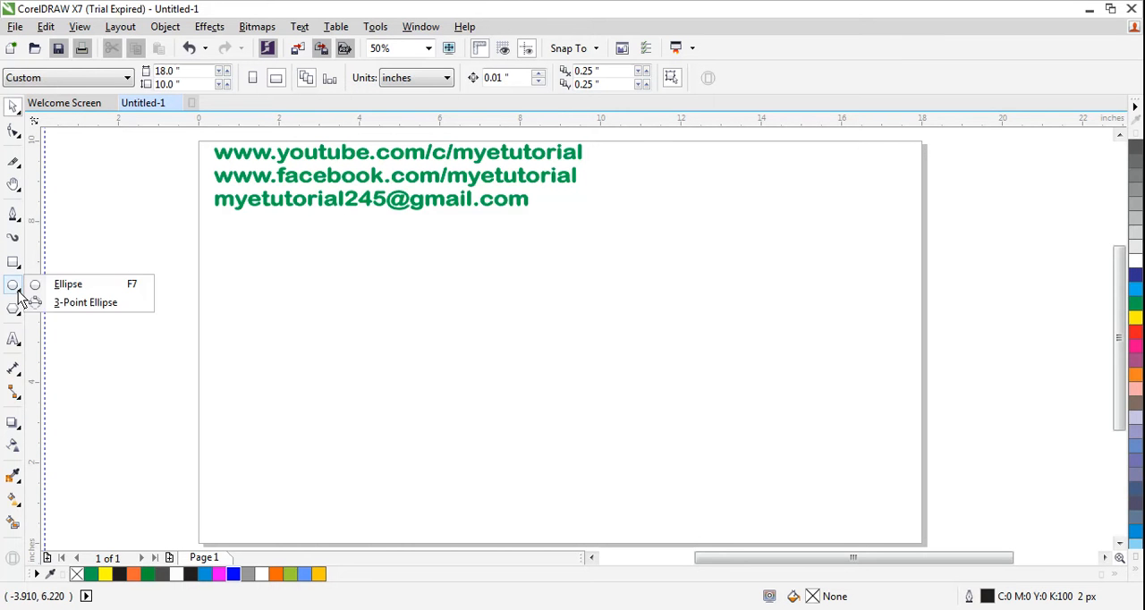
pyautogui.click(62, 288)
pyautogui.moveTo(447, 267)
pyautogui.mouseDown()
pyautogui.moveTo(512, 351)
pyautogui.moveTo(595, 387)
pyautogui.mouseUp()
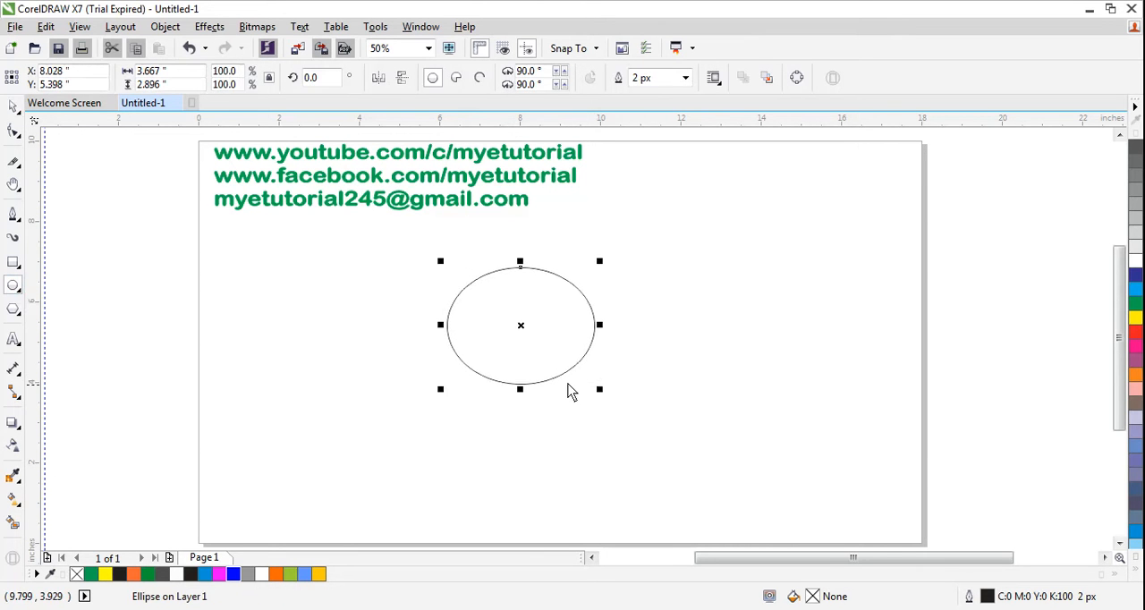
pyautogui.click(14, 106)
pyautogui.click(411, 331)
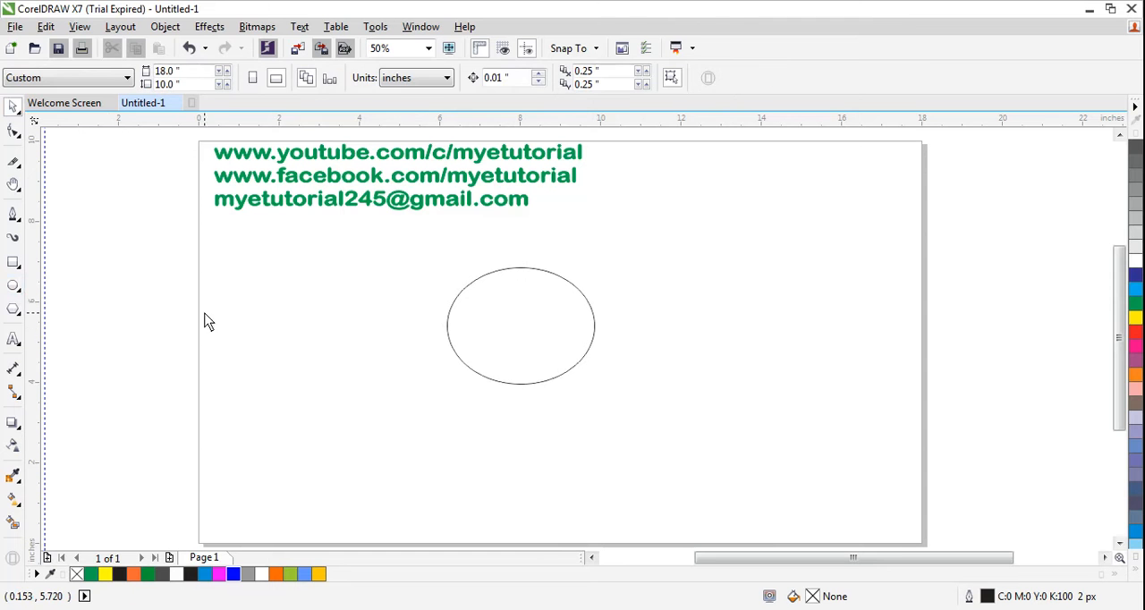
# Step: Draw a rectangle about 1.29 by 0.63 inches below the text lines and set its corner radii to 0
pyautogui.click(13, 262)
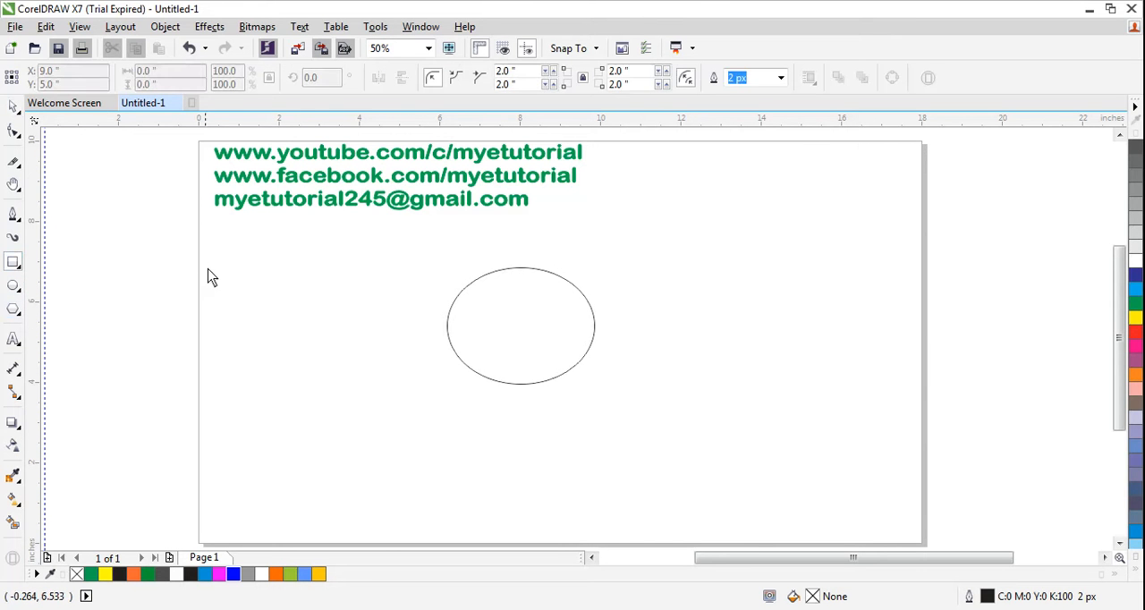
pyautogui.moveTo(228, 250)
pyautogui.mouseDown()
pyautogui.moveTo(319, 275)
pyautogui.moveTo(280, 274)
pyautogui.mouseUp()
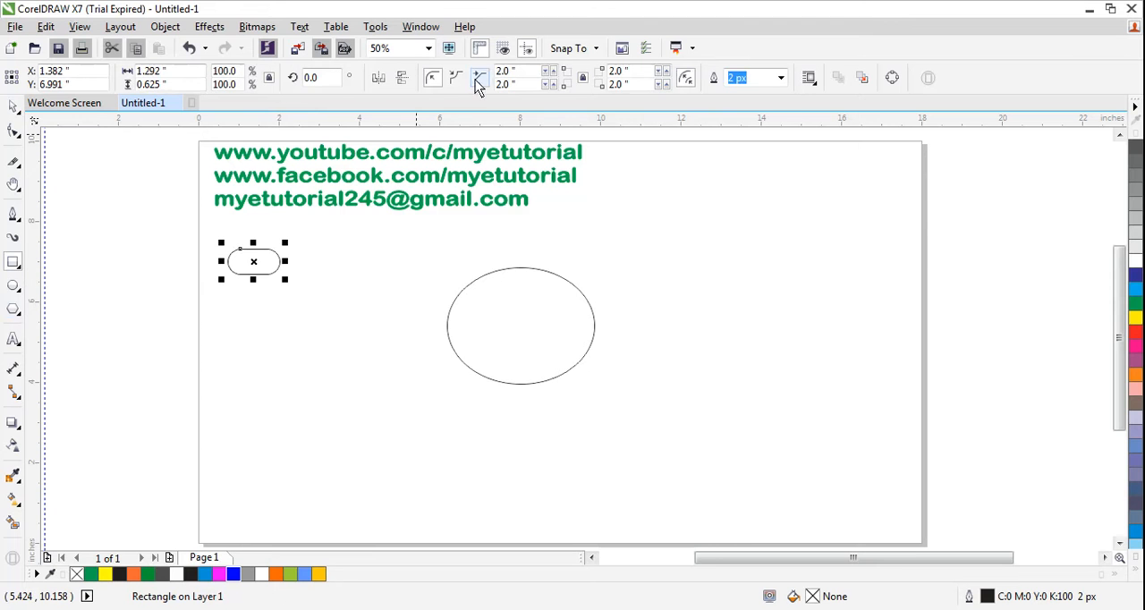
pyautogui.press('Return')
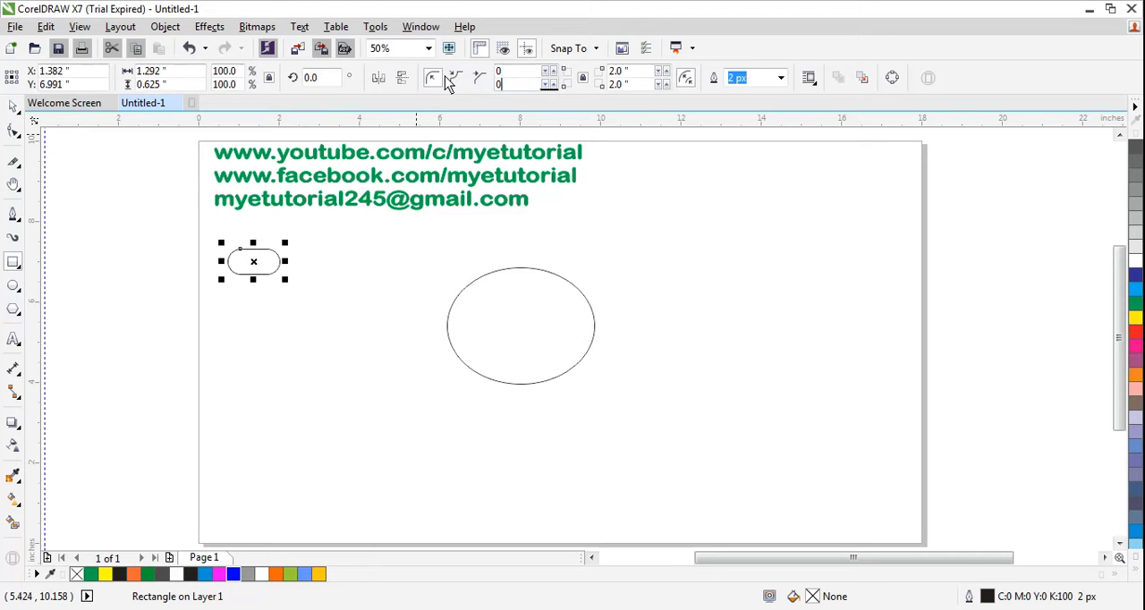
# Step: Convert the small rectangle to curves and bow its top edge upward by changing that segment to a curve
pyautogui.click(13, 131)
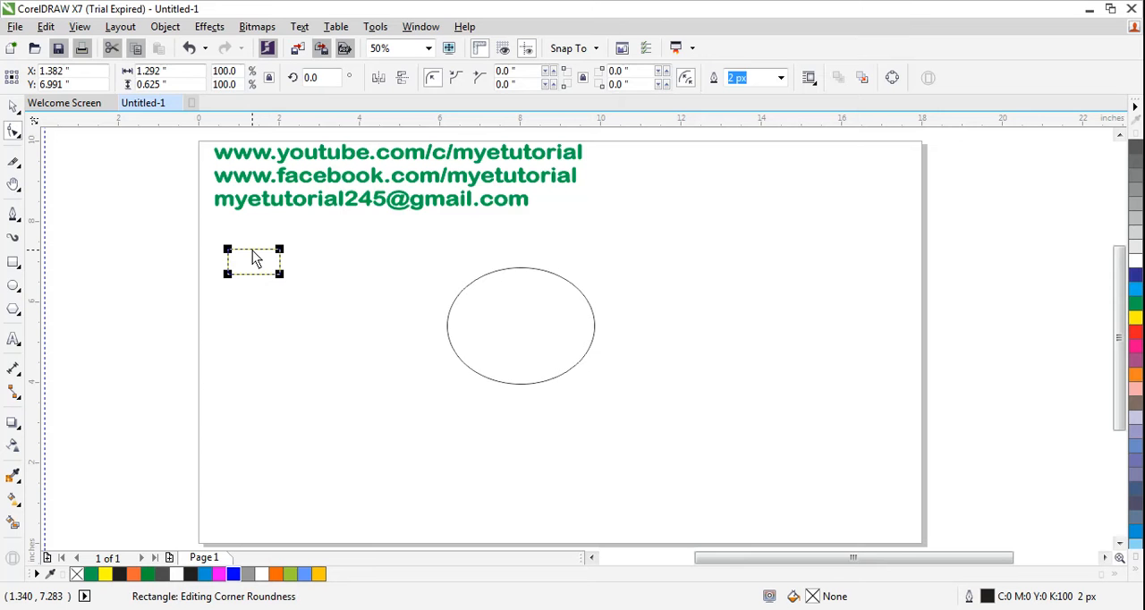
pyautogui.hotkey('ctrl', 'q')
pyautogui.click(250, 250)
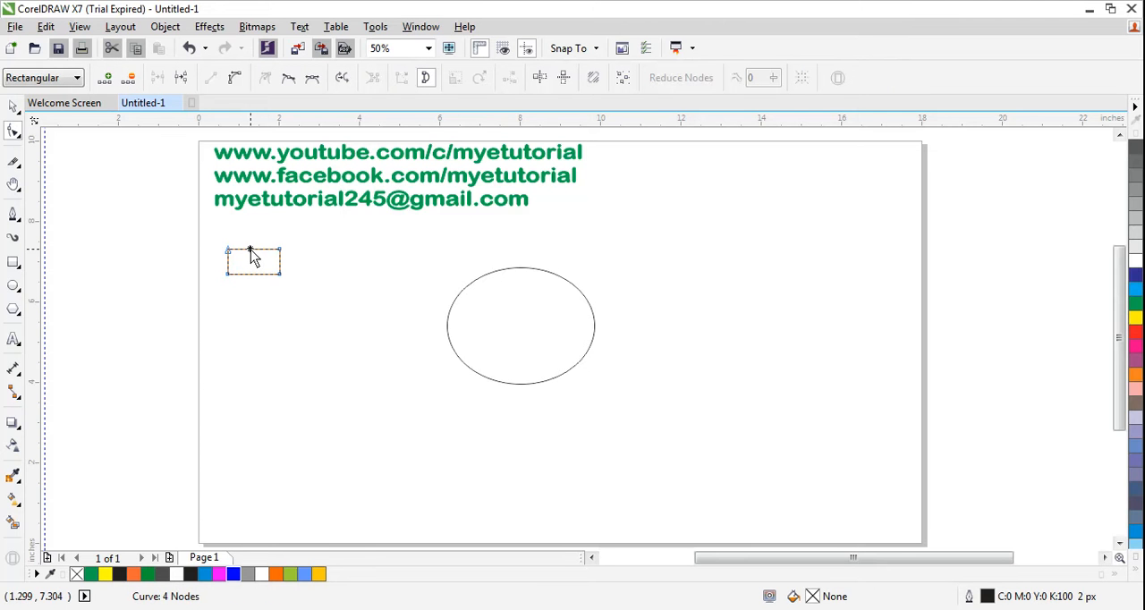
pyautogui.rightClick(253, 250)
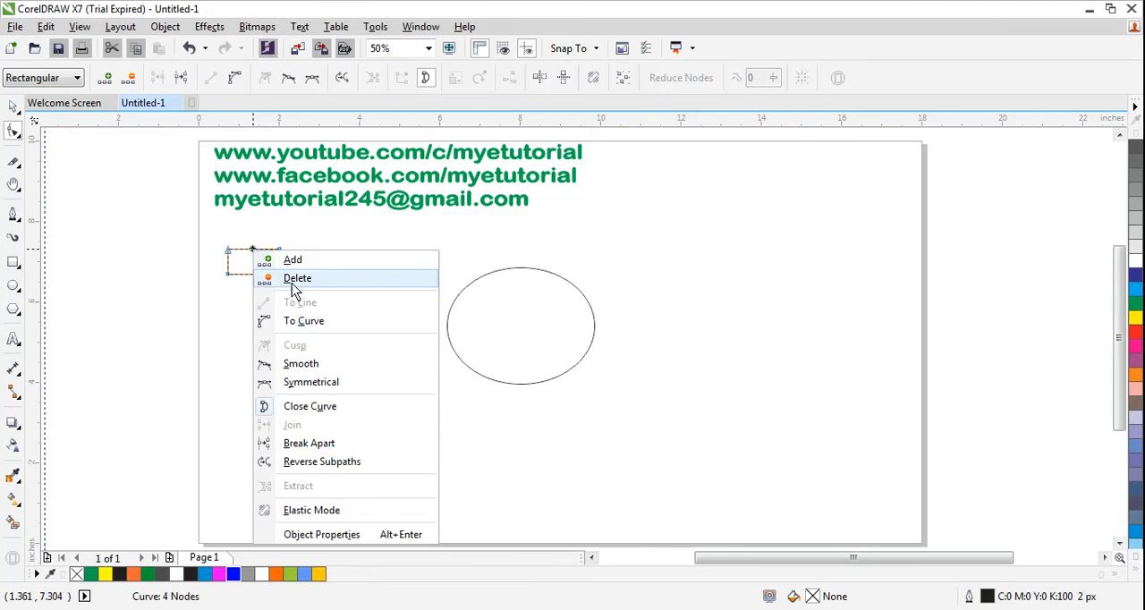
pyautogui.click(299, 324)
pyautogui.moveTo(253, 251); pyautogui.dragTo(255, 243)
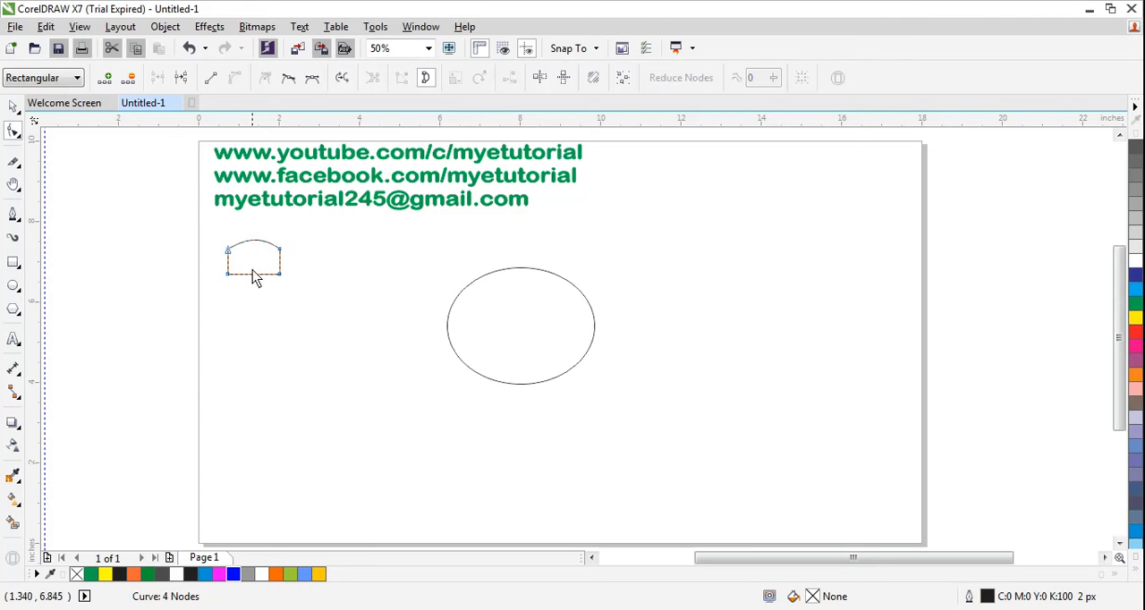
# Step: Change the small shape's bottom edge to a curve and bow it upward to match the arched top
pyautogui.rightClick(253, 275)
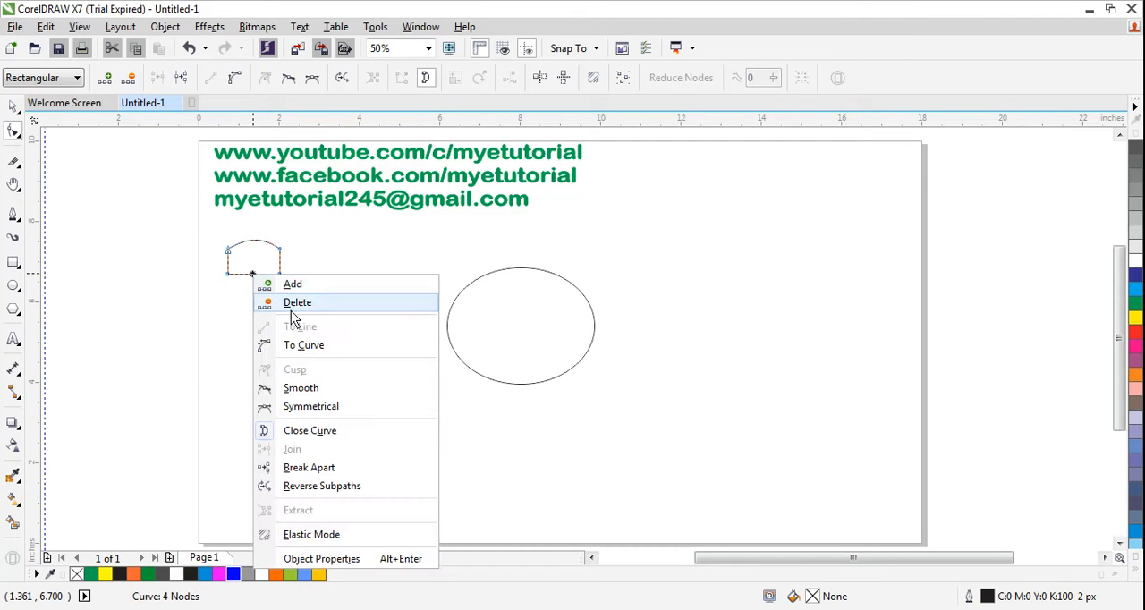
pyautogui.click(298, 345)
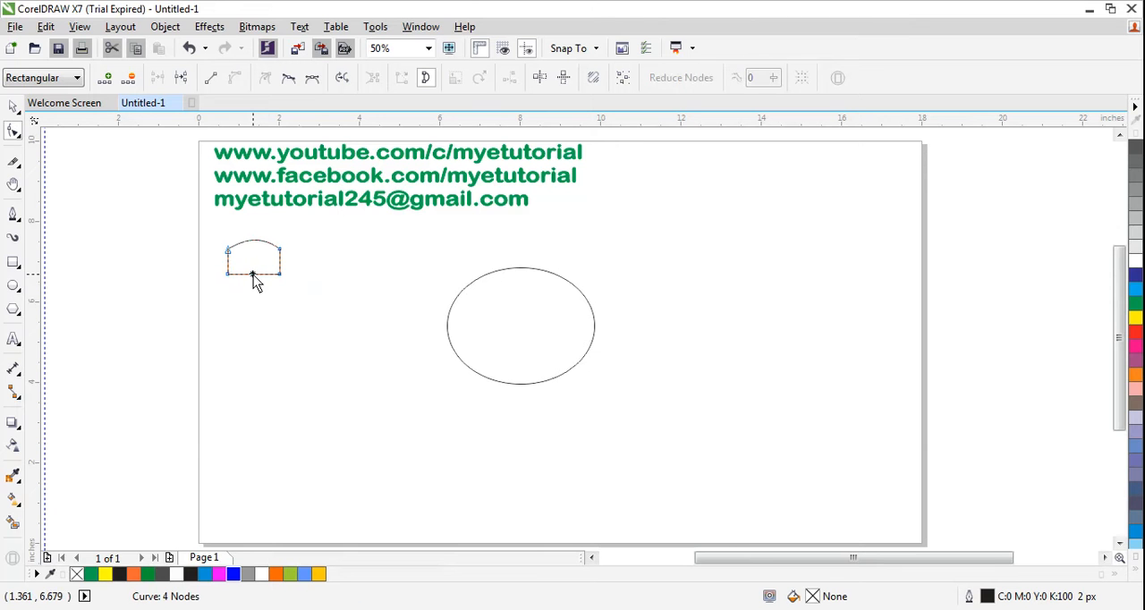
pyautogui.moveTo(254, 275); pyautogui.dragTo(255, 266)
# Step: Duplicate the curved pane three times and arrange the four panes in a two-by-two grid with narrow gaps
pyautogui.hotkey('ctrl', 'd')
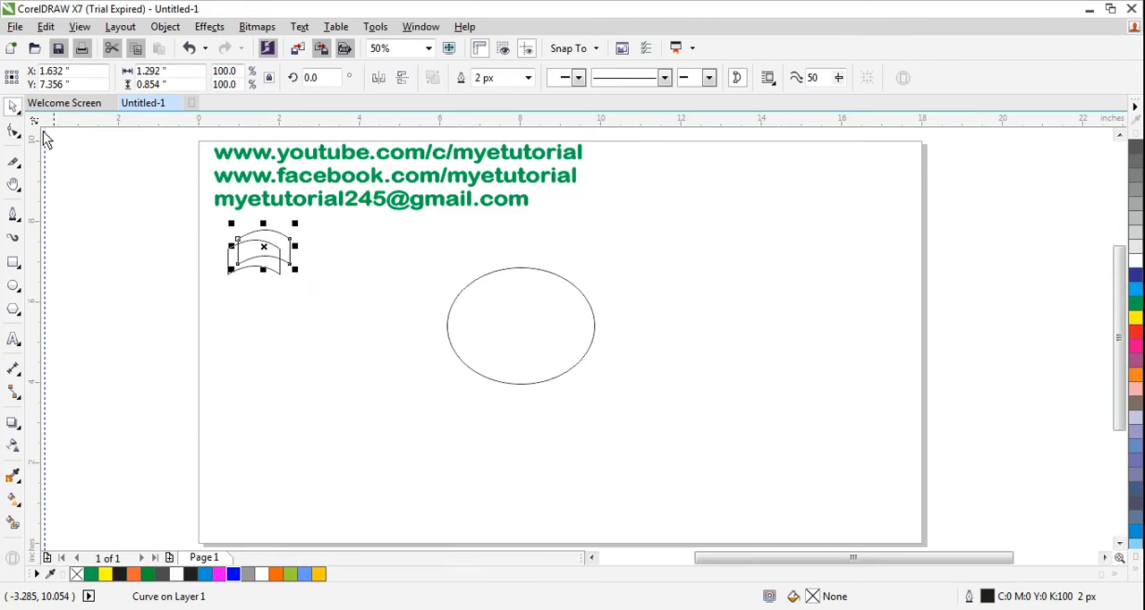
pyautogui.moveTo(274, 233); pyautogui.dragTo(324, 252)
pyautogui.hotkey('ctrl', 'd')
pyautogui.hotkey('ctrl', 'd')
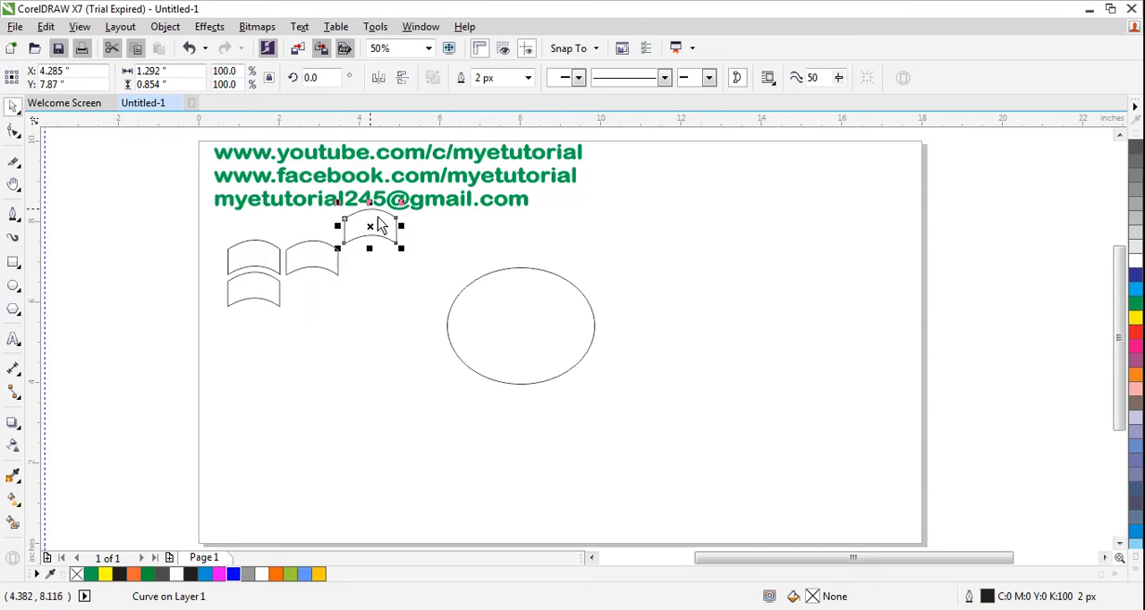
pyautogui.moveTo(383, 229); pyautogui.dragTo(328, 284)
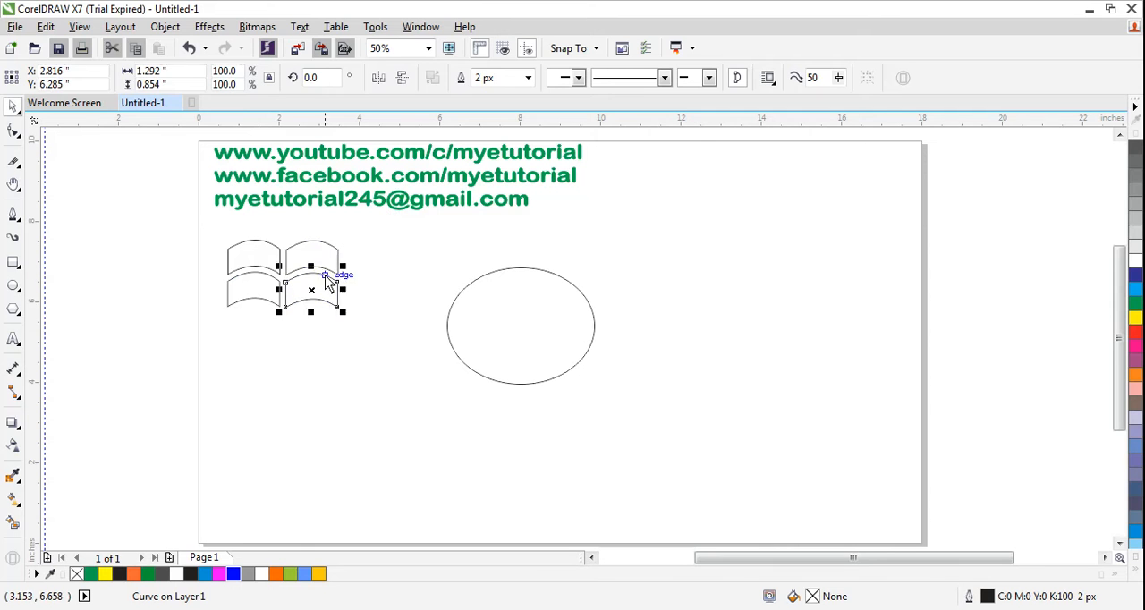
pyautogui.click(265, 353)
# Step: Fill the upper-left pane with Orange (#FF6600)
pyautogui.click(252, 258)
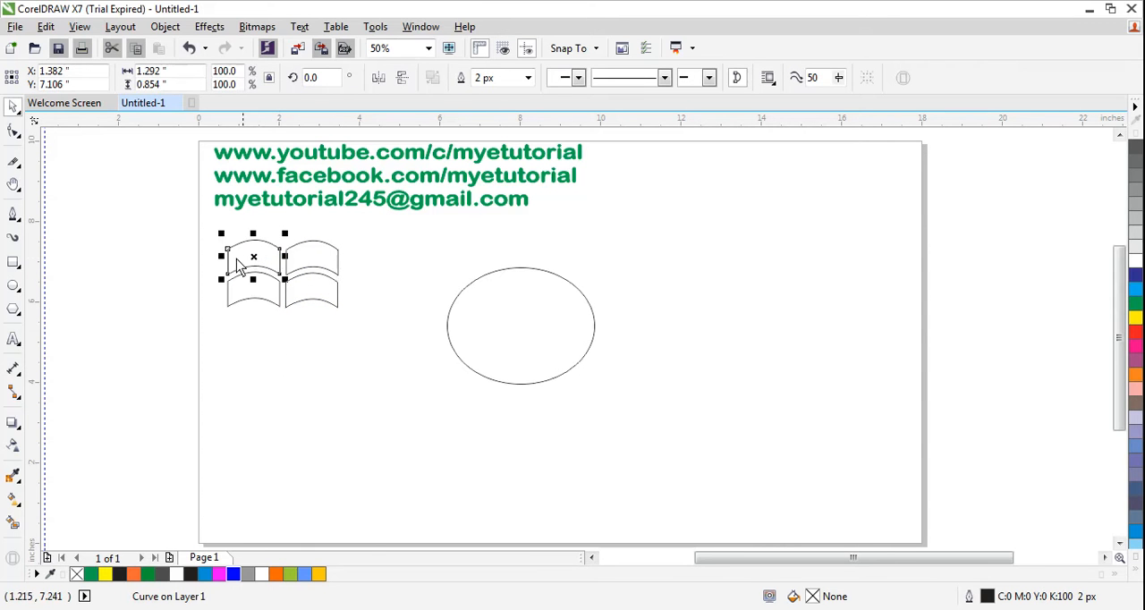
pyautogui.click(12, 522)
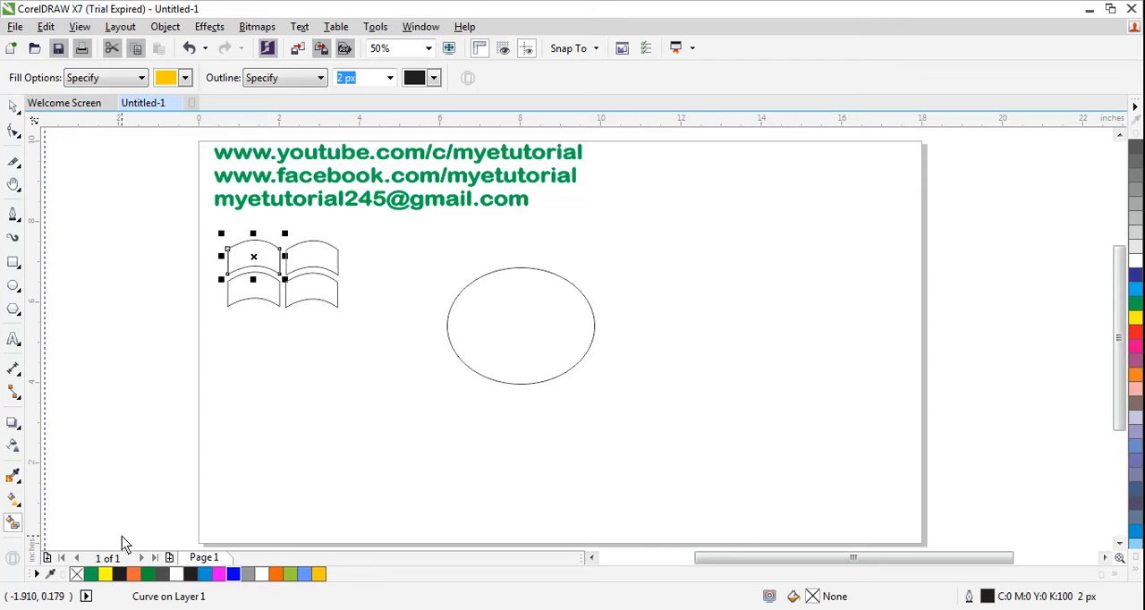
pyautogui.click(276, 575)
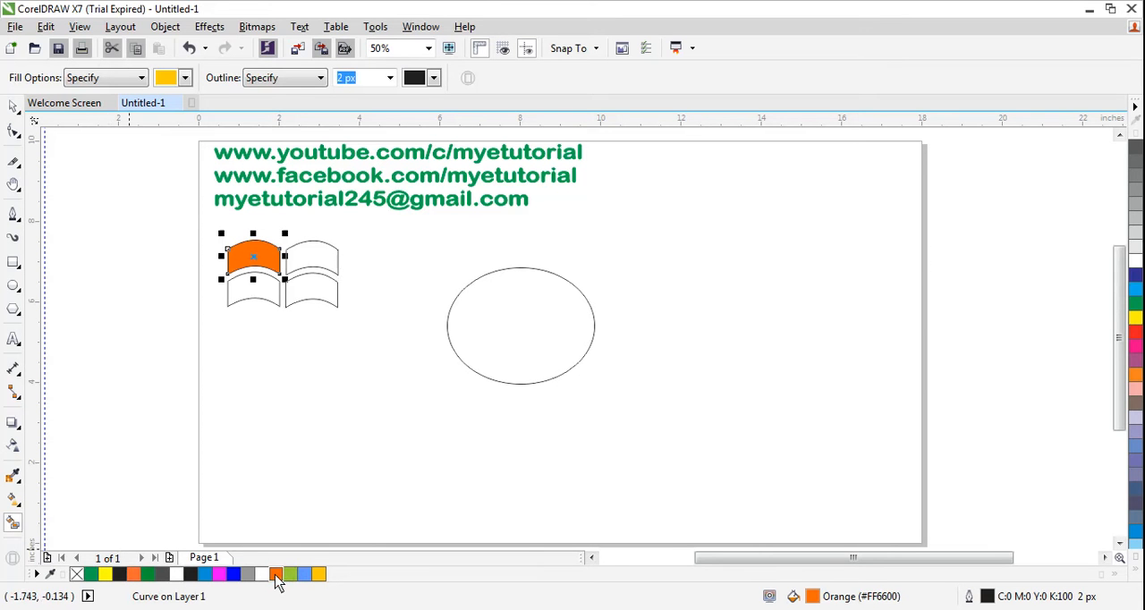
# Step: Use Smart Fill to colour the lower-right pane yellow (#FFCC00) and the lower-left pane Blue (#0000FF)
pyautogui.click(271, 292)
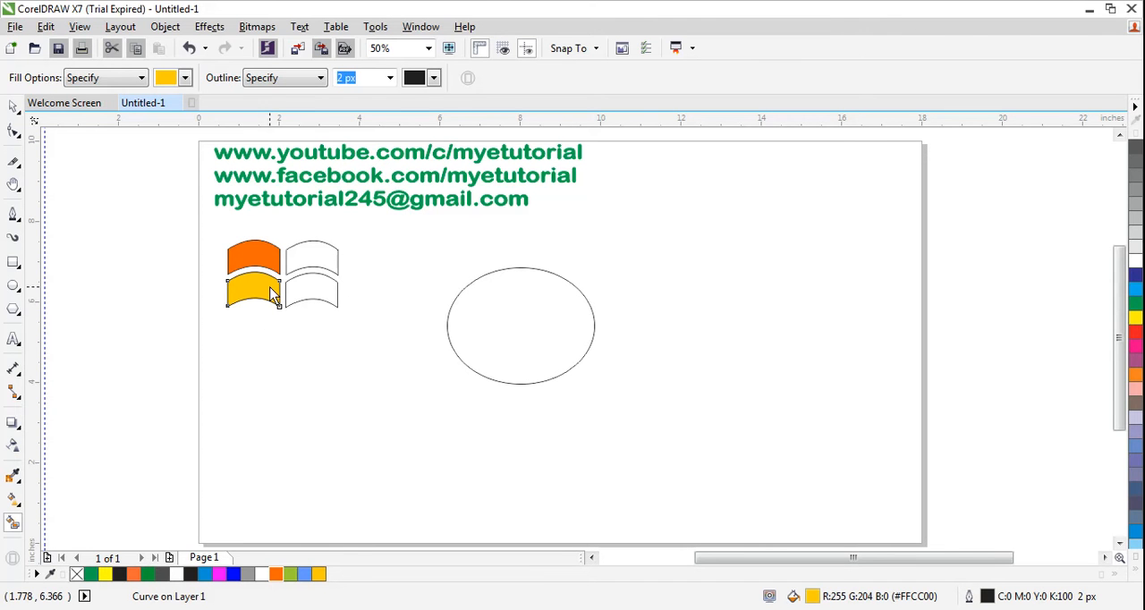
pyautogui.click(233, 574)
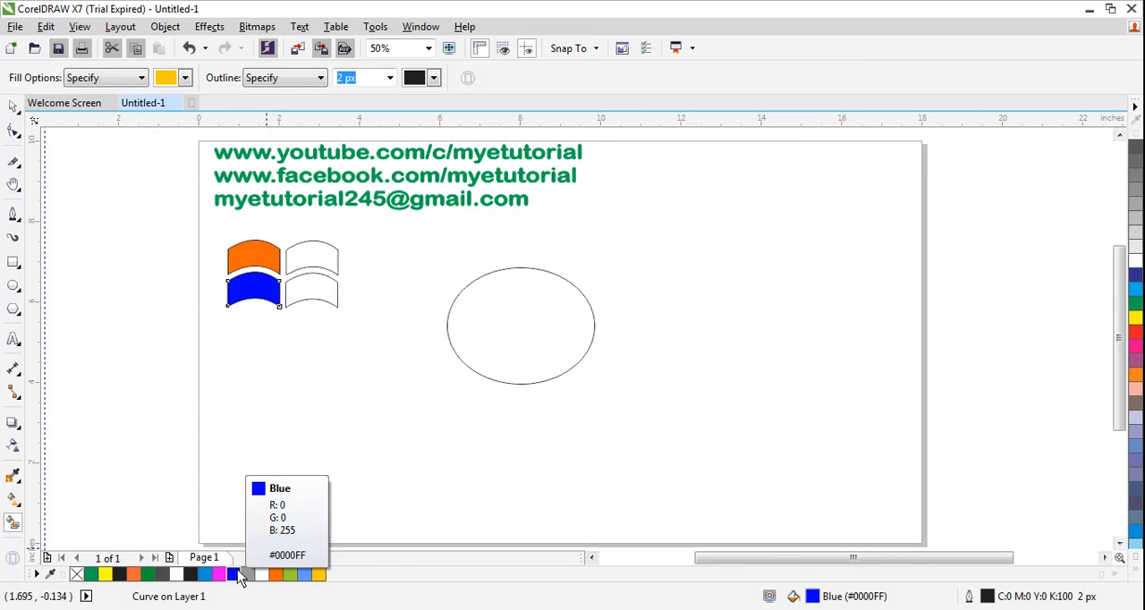
pyautogui.click(318, 574)
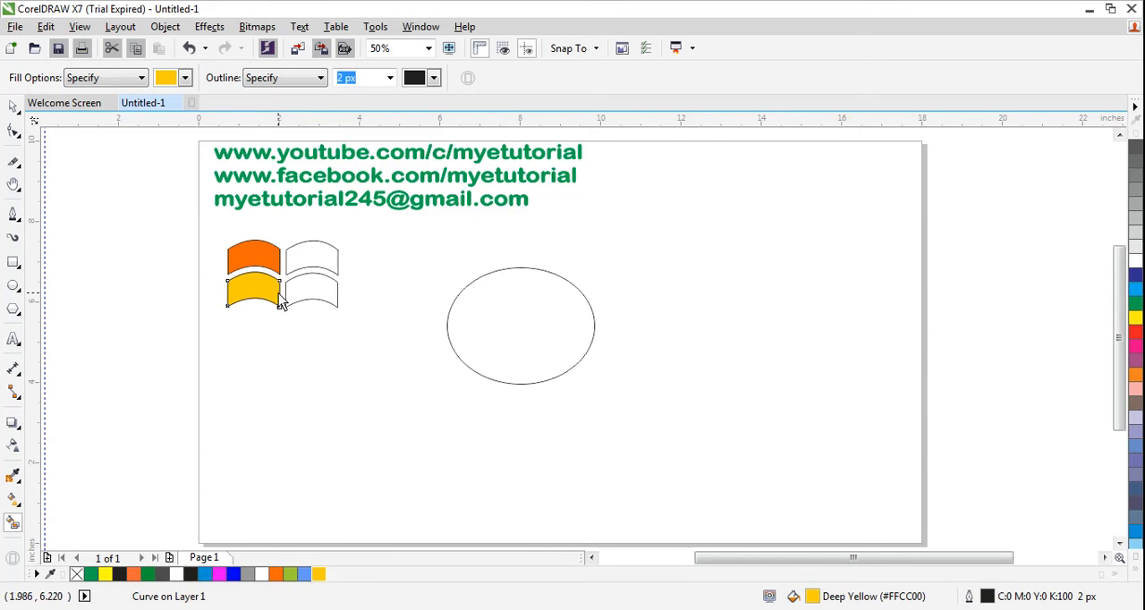
pyautogui.click(305, 286)
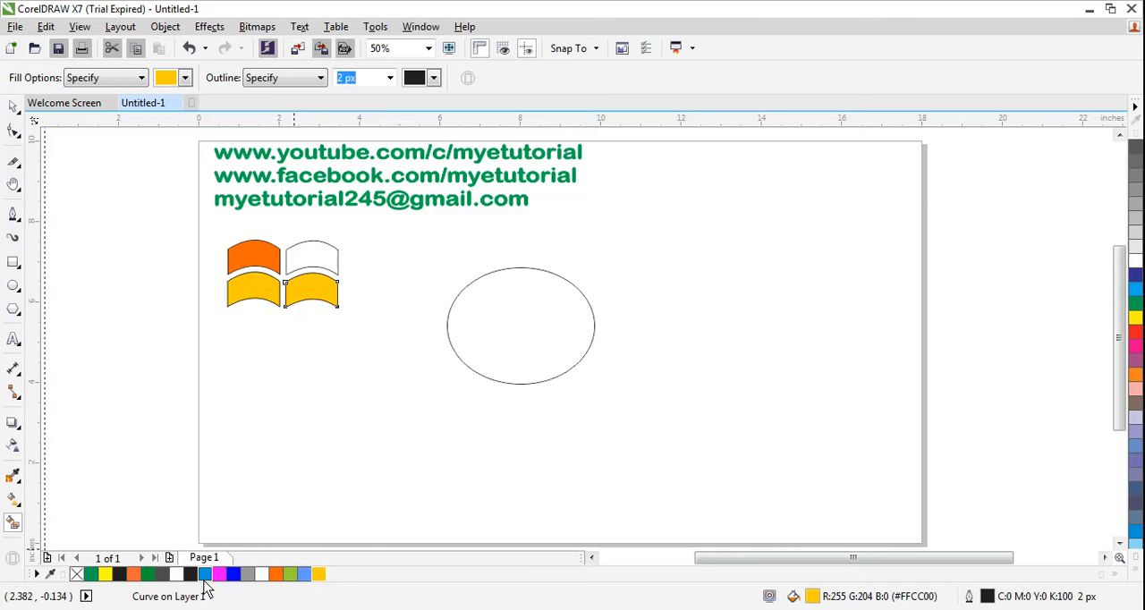
pyautogui.click(267, 295)
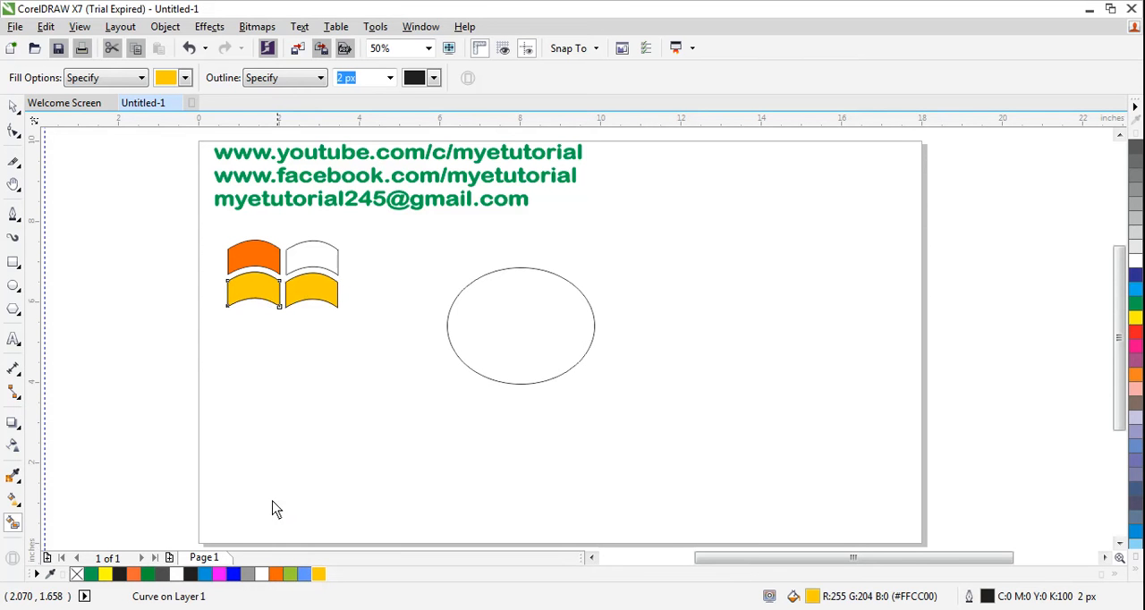
pyautogui.click(232, 576)
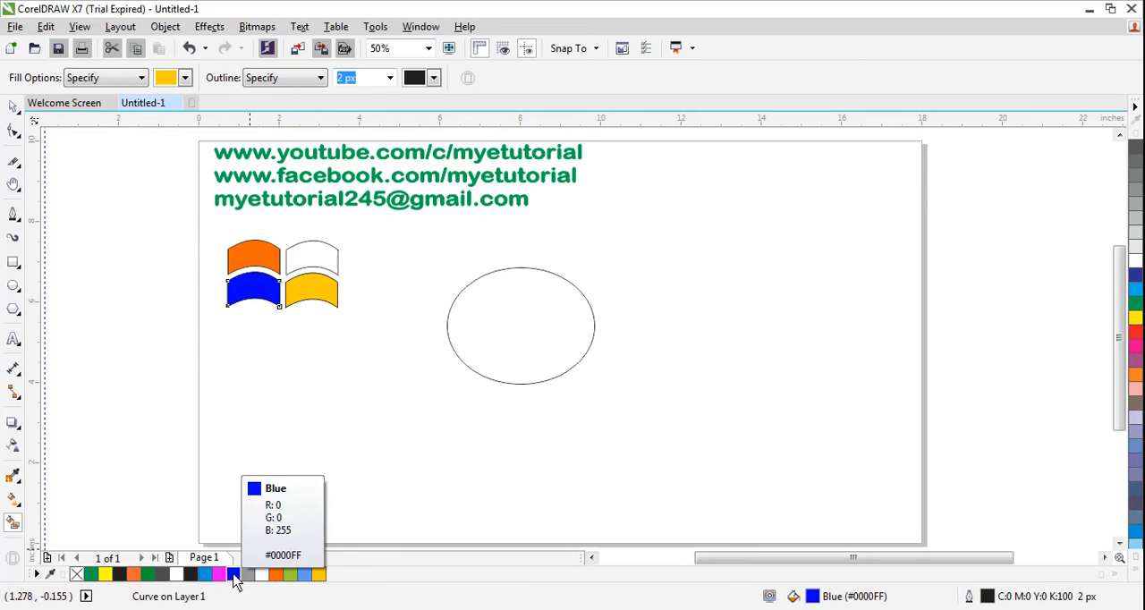
# Step: Smart-fill the upper-right pane and colour it Grass Green (#009933)
pyautogui.click(314, 252)
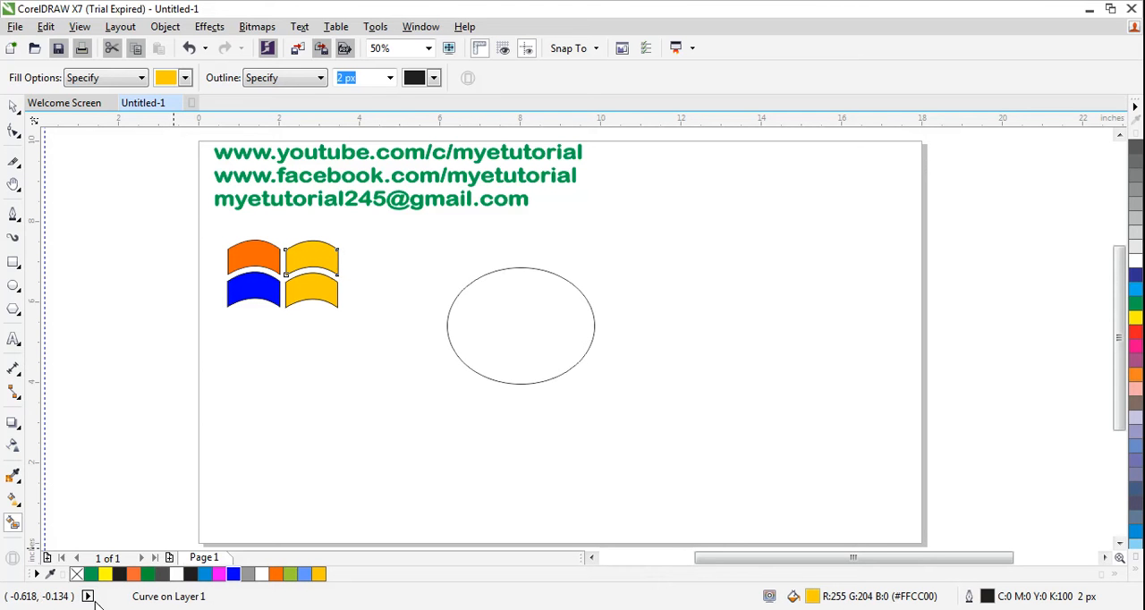
pyautogui.click(133, 573)
pyautogui.click(147, 573)
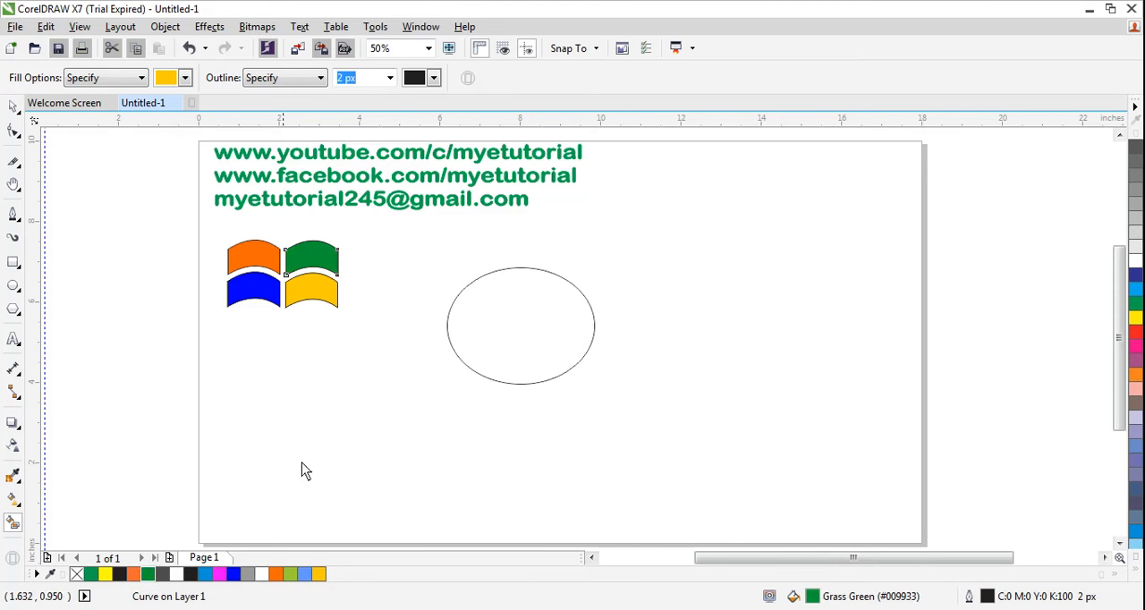
# Step: Select all four coloured panes together and remove their outlines
pyautogui.click(14, 107)
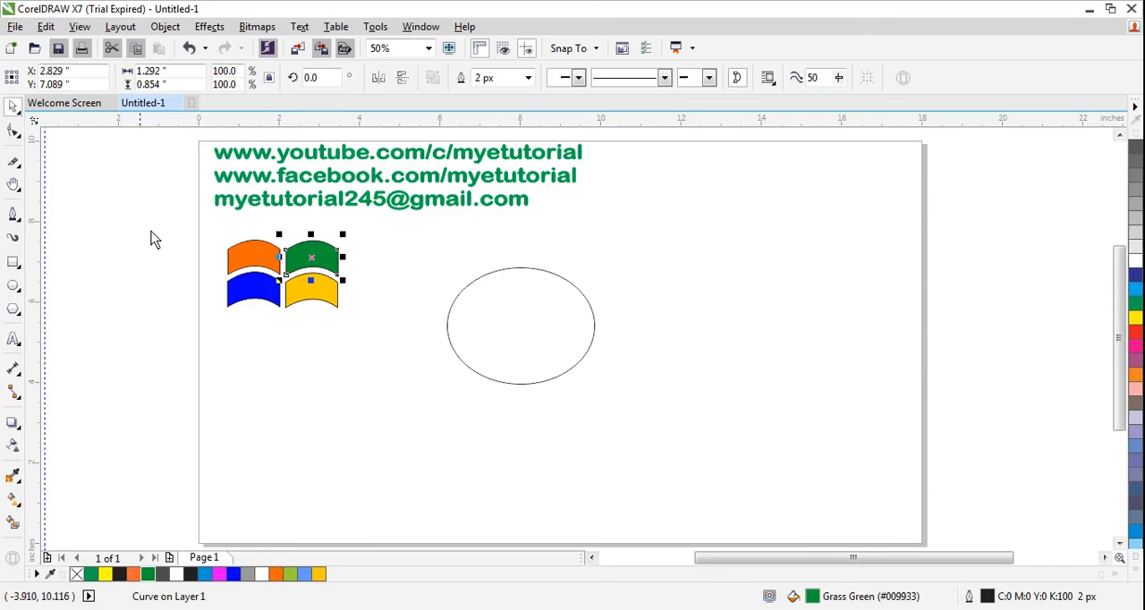
pyautogui.moveTo(209, 231); pyautogui.dragTo(402, 348)
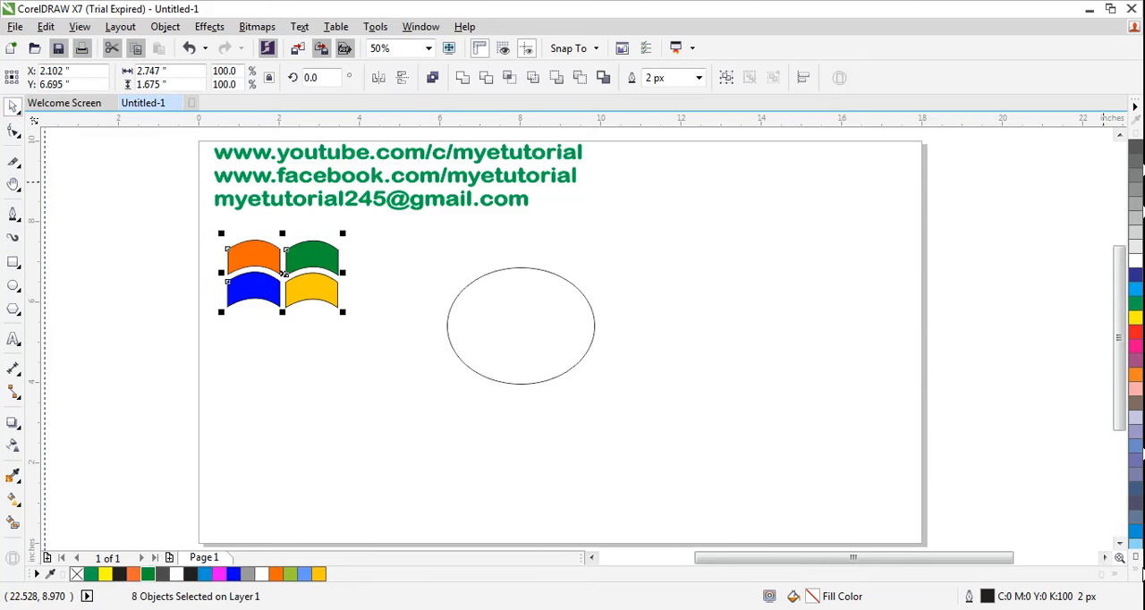
pyautogui.click(1139, 571)
pyautogui.rightClick(1078, 136)
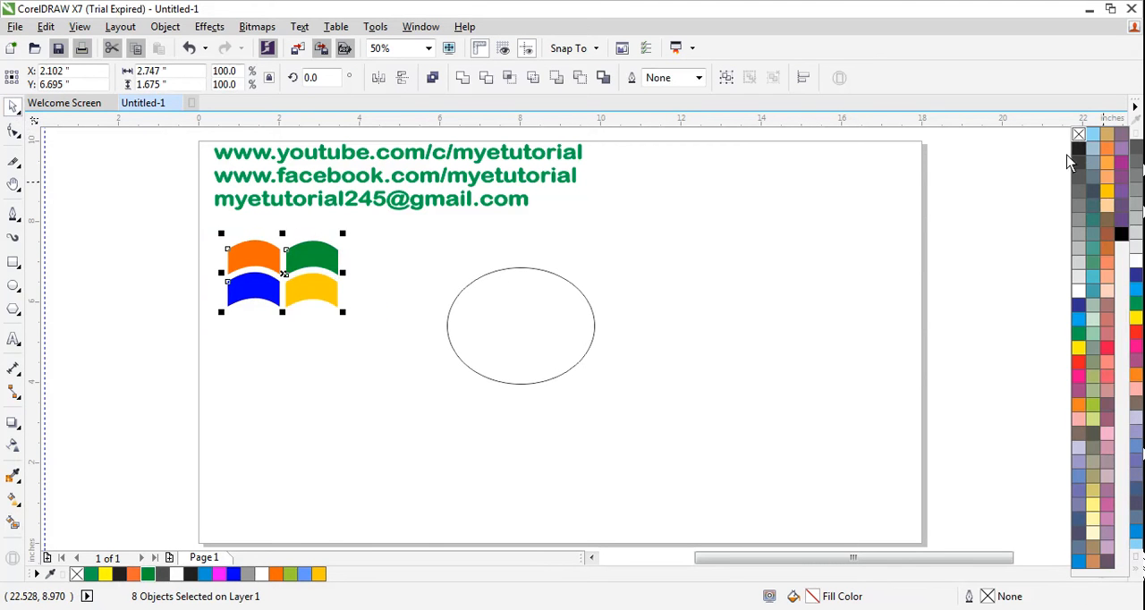
pyautogui.click(345, 413)
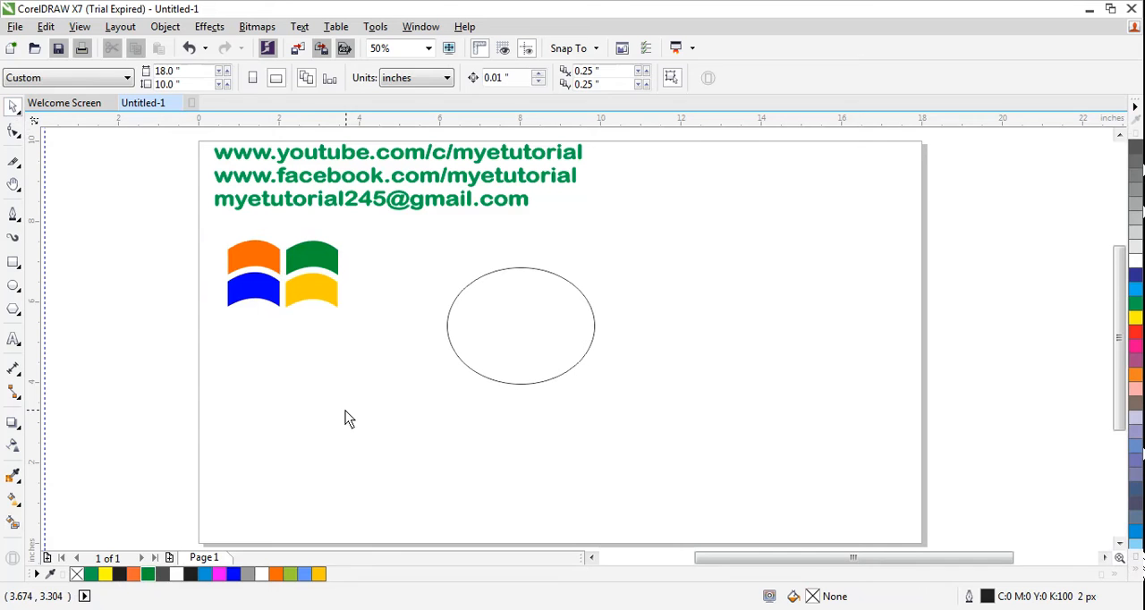
# Step: Apply a linear orange-to-white fountain fill running left to right across the upper-left pane with the Interactive Fill tool
pyautogui.click(18, 483)
pyautogui.click(18, 505)
pyautogui.click(81, 499)
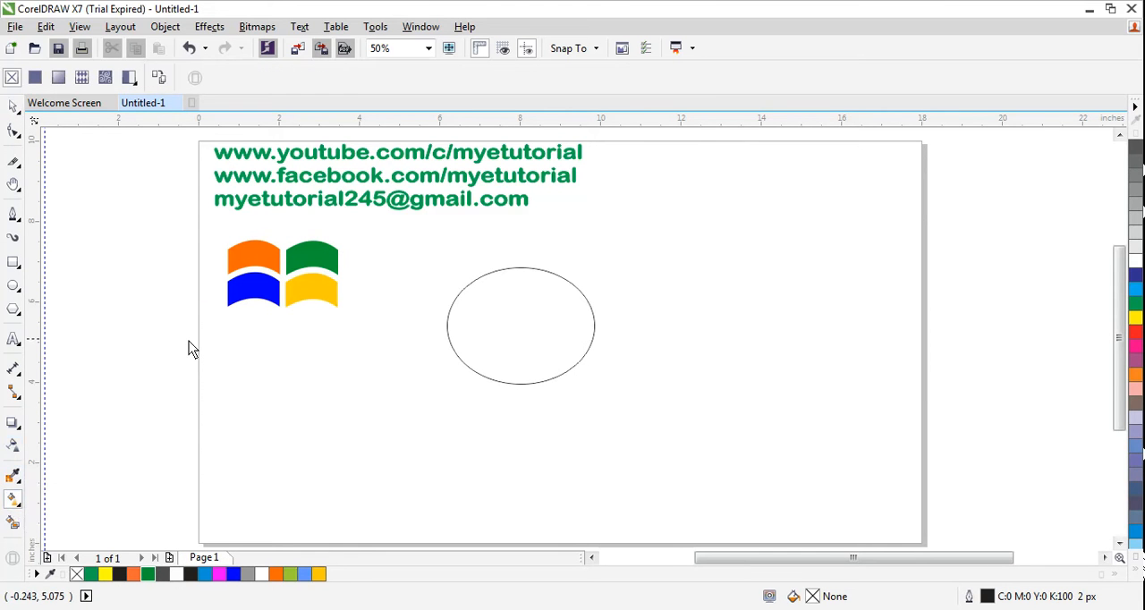
pyautogui.click(230, 265)
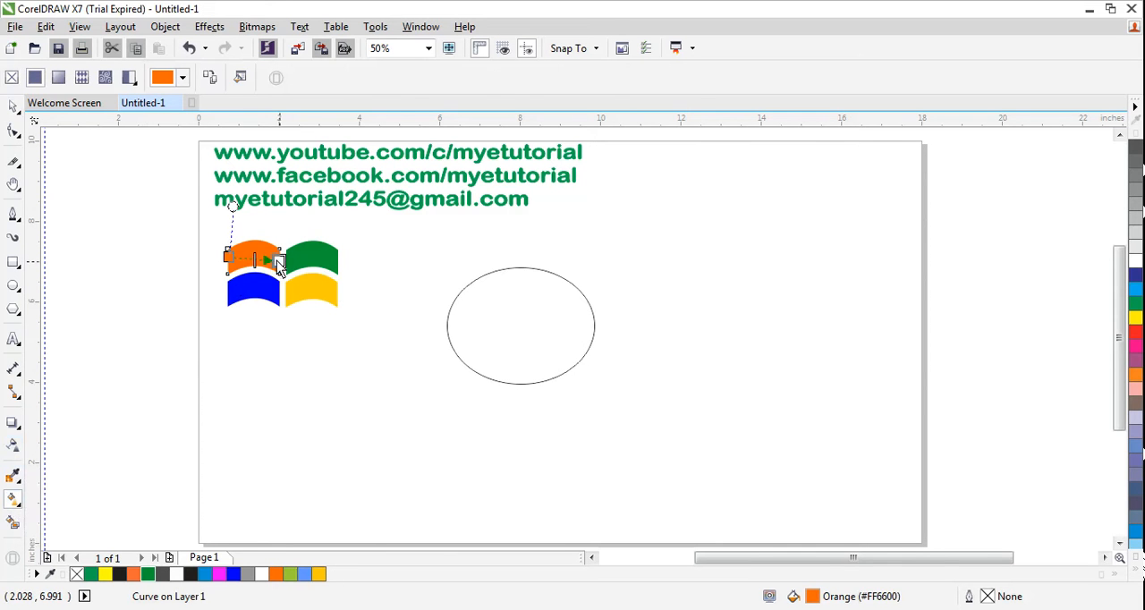
pyautogui.moveTo(279, 262); pyautogui.dragTo(295, 257)
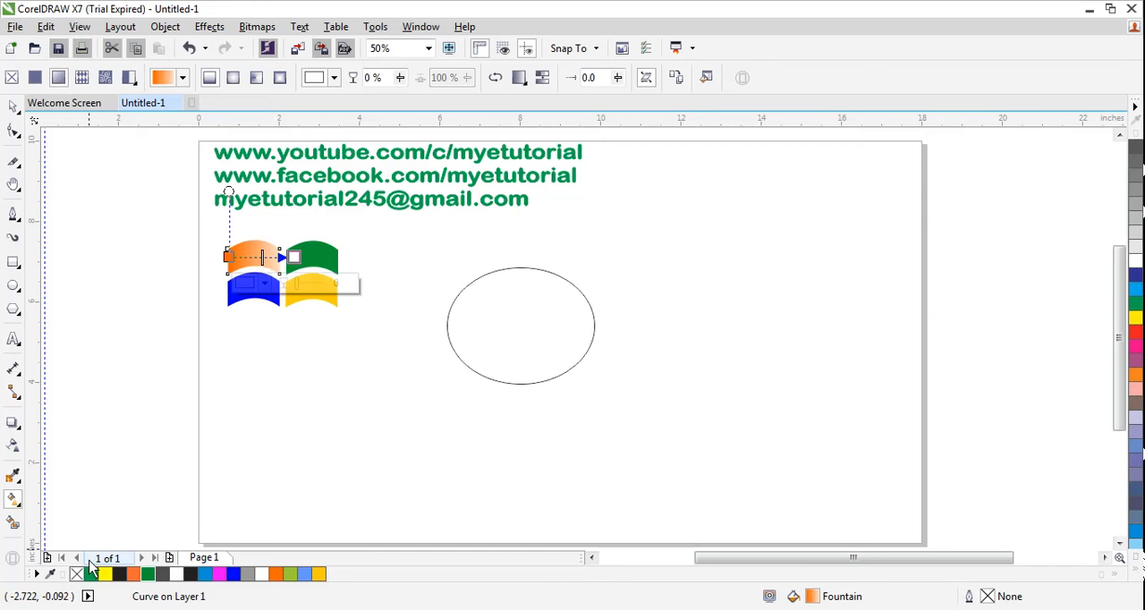
# Step: Apply a linear blue-to-white fountain fill across the lower-left pane, slanting slightly upward to the right
pyautogui.click(237, 307)
pyautogui.moveTo(229, 296); pyautogui.dragTo(298, 277)
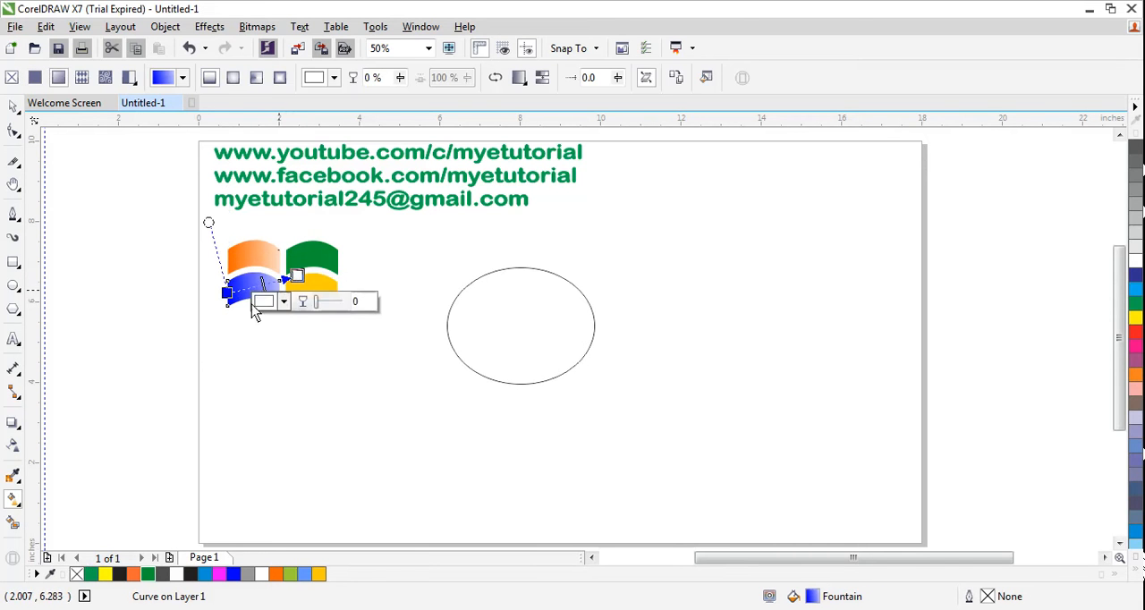
pyautogui.click(335, 309)
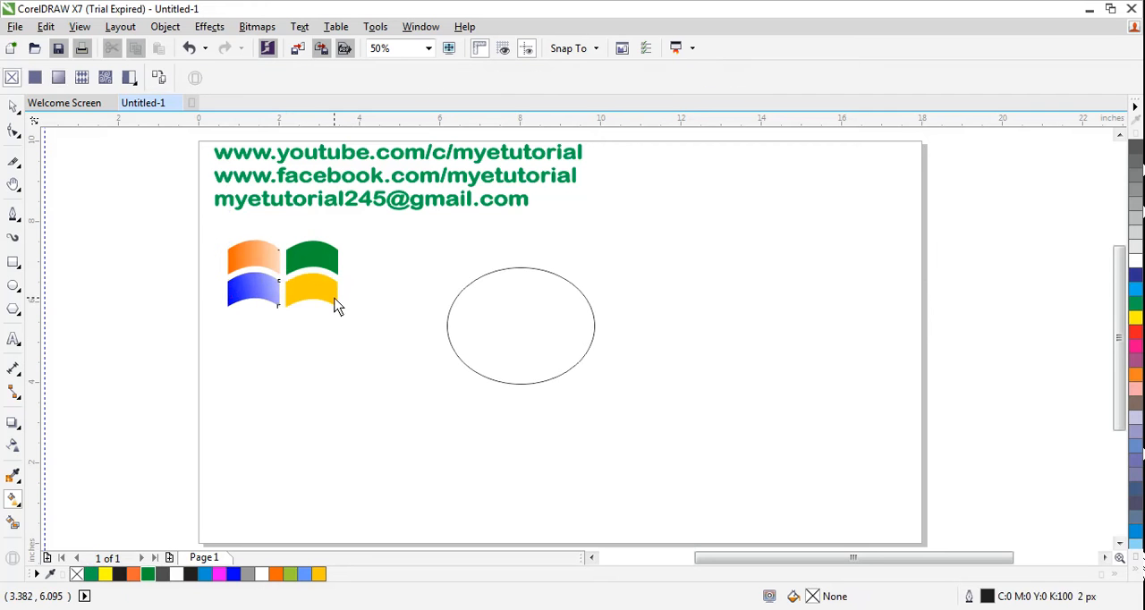
# Step: Apply a linear yellow-to-white fountain fill running from right to left across the lower-right pane, slanting slightly upward
pyautogui.click(333, 299)
pyautogui.moveTo(337, 294); pyautogui.dragTo(252, 269)
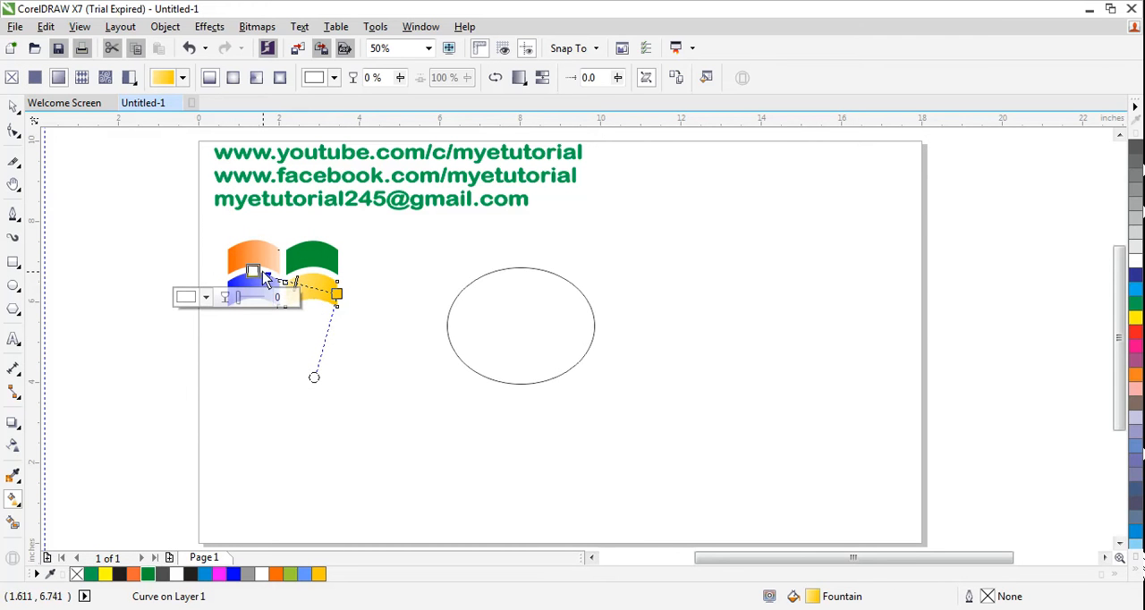
pyautogui.moveTo(254, 273); pyautogui.dragTo(303, 287)
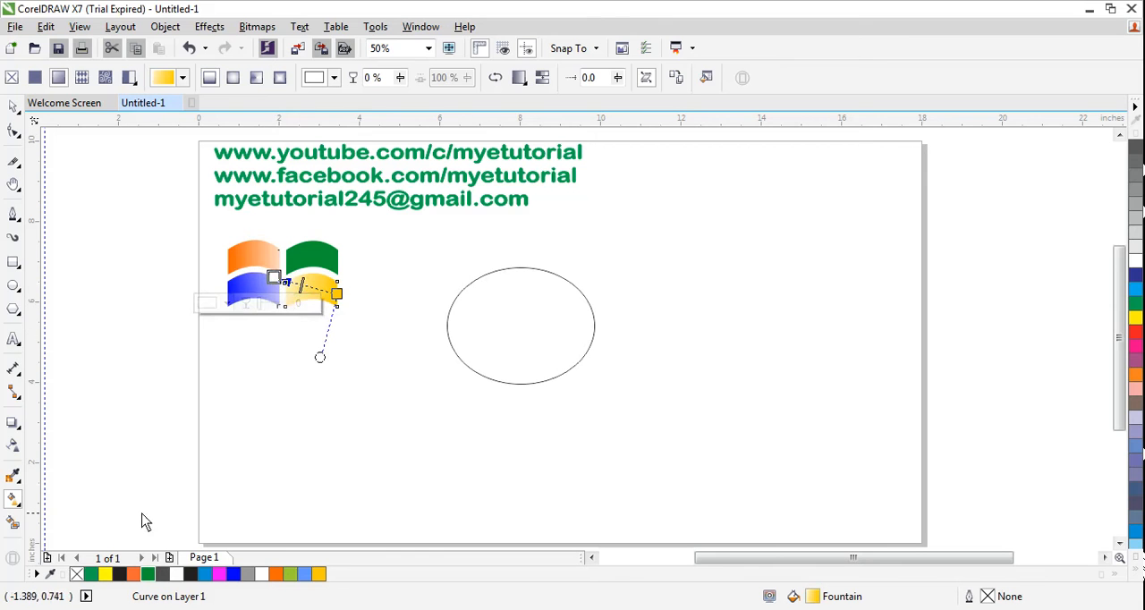
# Step: Apply a linear green-to-white fountain fill across the upper-right pane, running from its upper-right corner down to the left
pyautogui.click(325, 260)
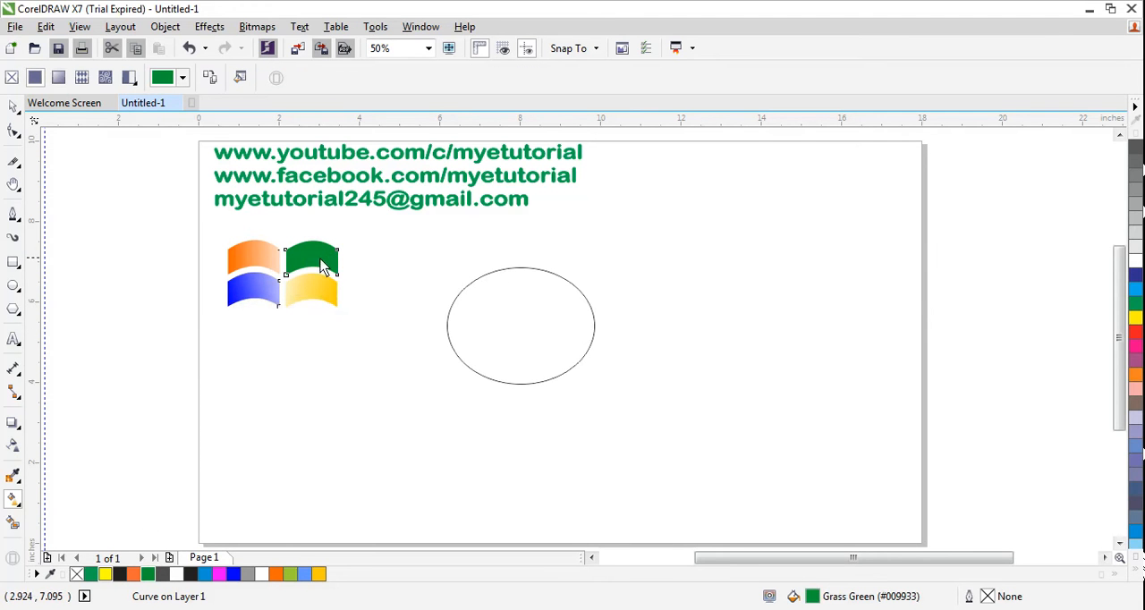
pyautogui.moveTo(321, 265); pyautogui.dragTo(268, 276)
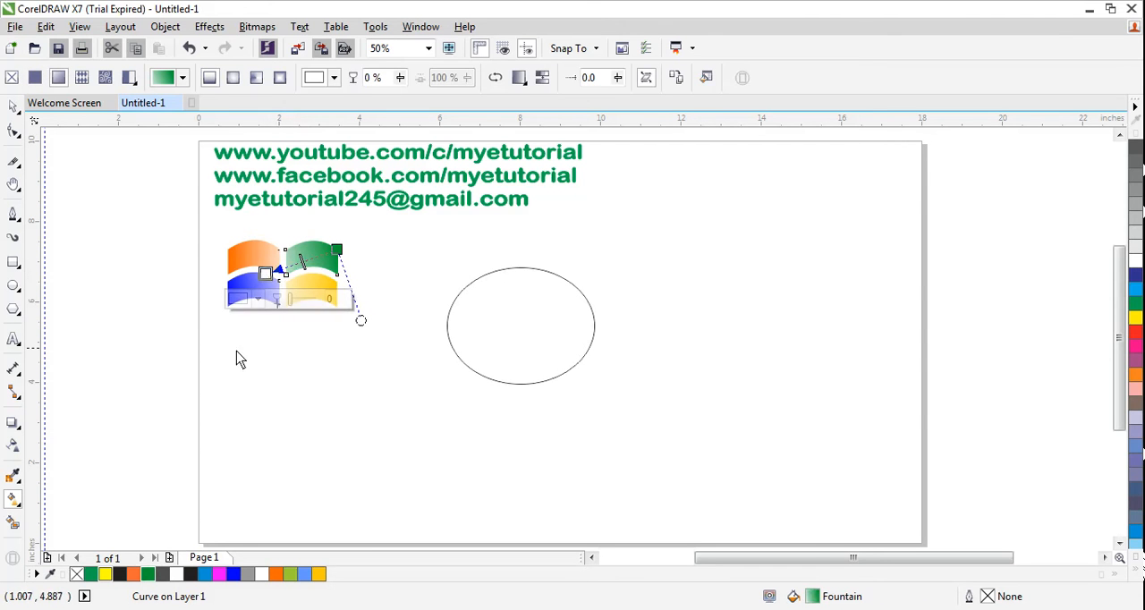
pyautogui.click(278, 349)
# Step: Fill the ellipse with Blue (#0000FF) and remove its outline
pyautogui.click(14, 106)
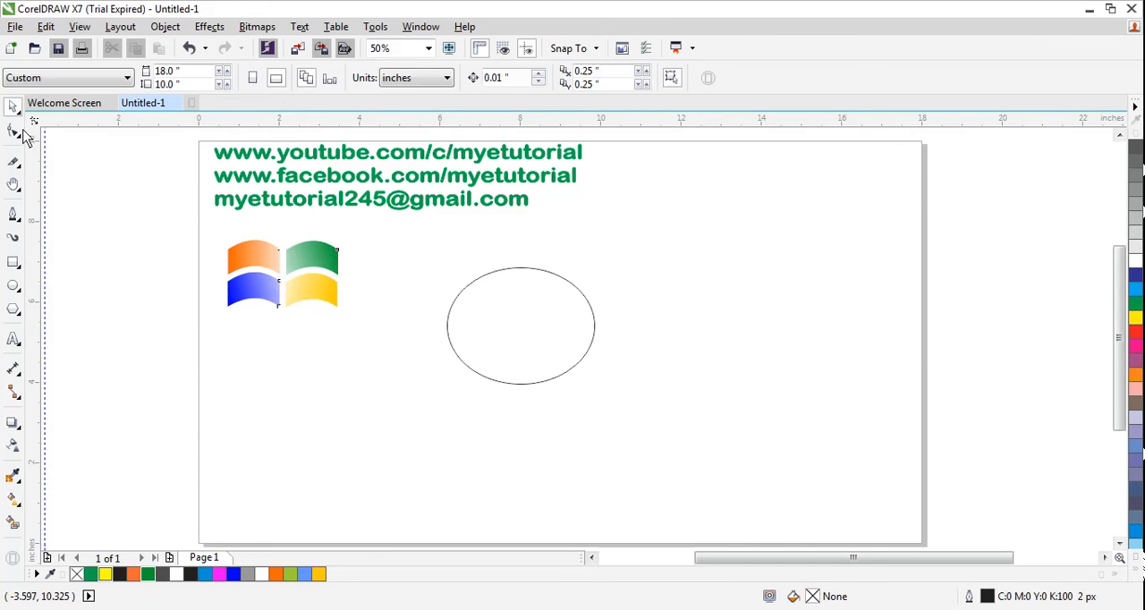
pyautogui.moveTo(199, 225); pyautogui.dragTo(338, 326)
pyautogui.click(563, 350)
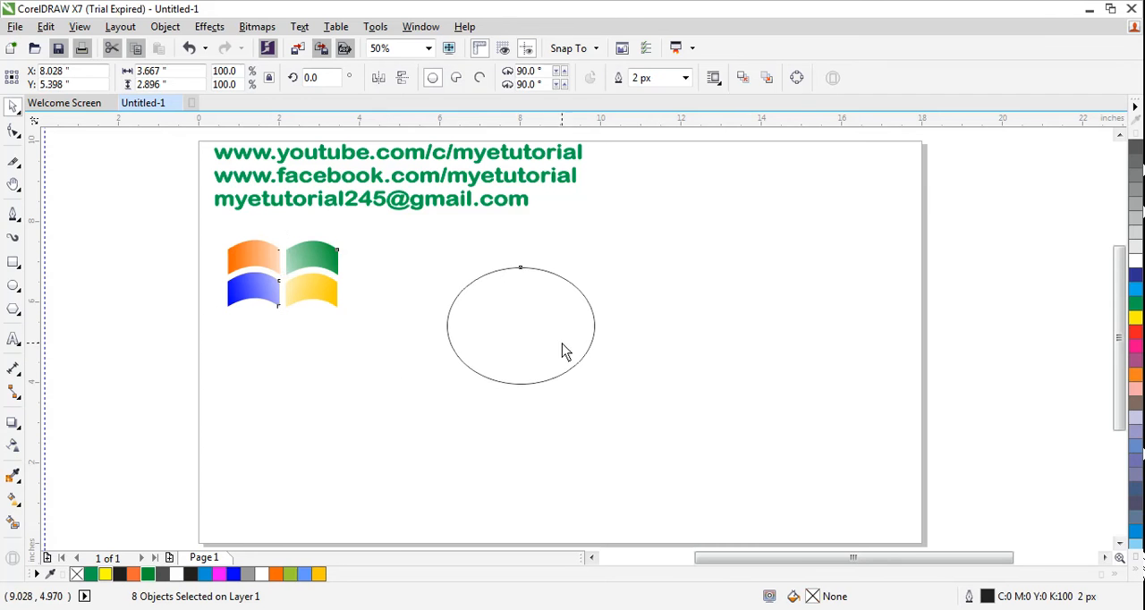
pyautogui.click(233, 574)
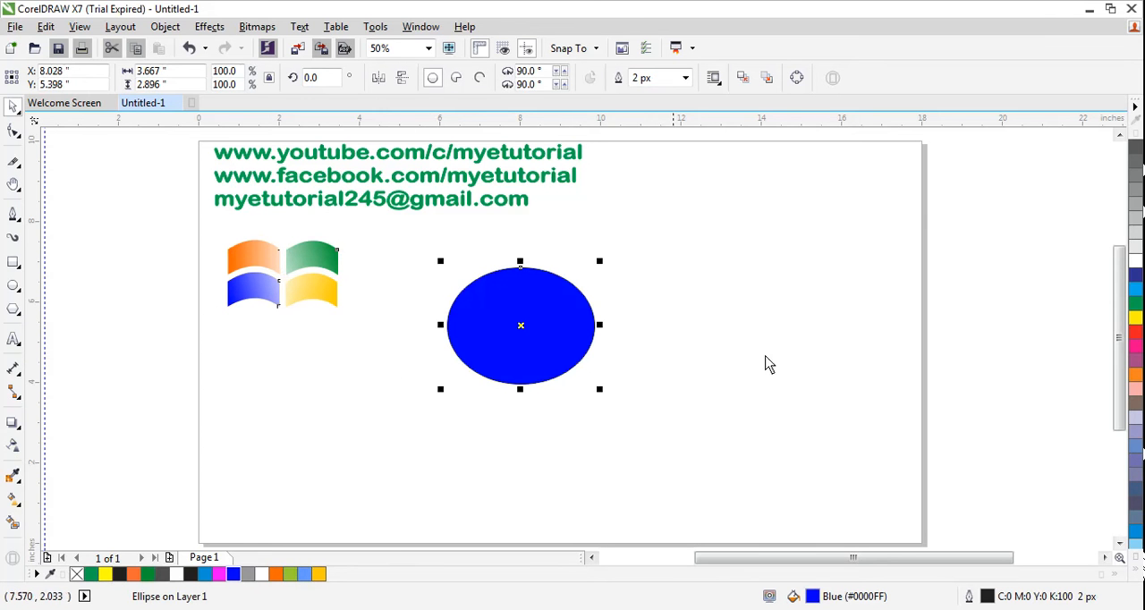
pyautogui.click(1135, 566)
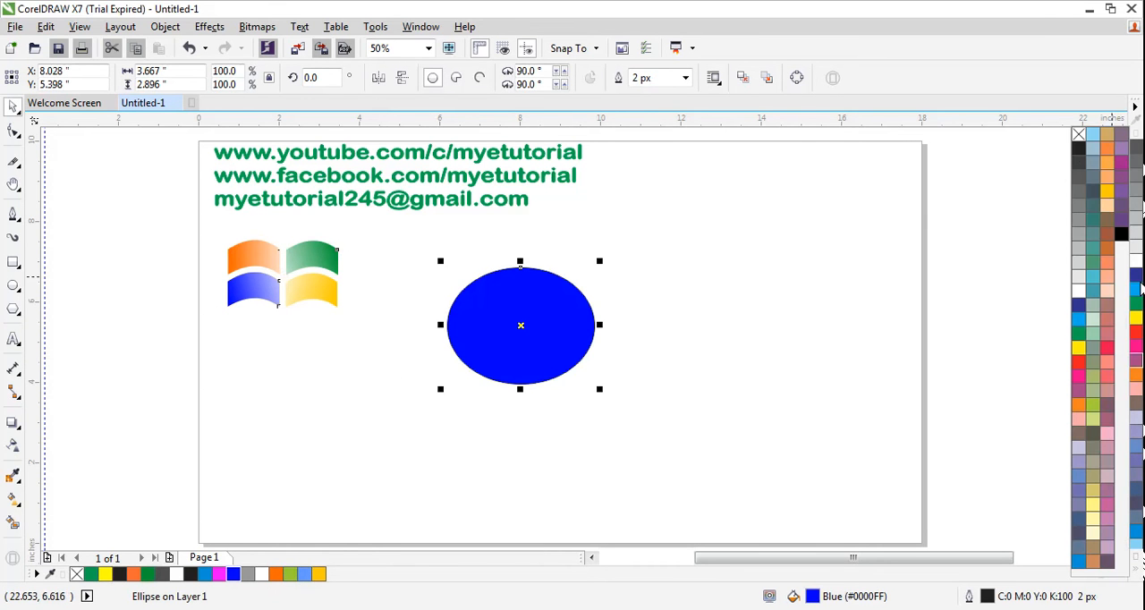
pyautogui.rightClick(1078, 138)
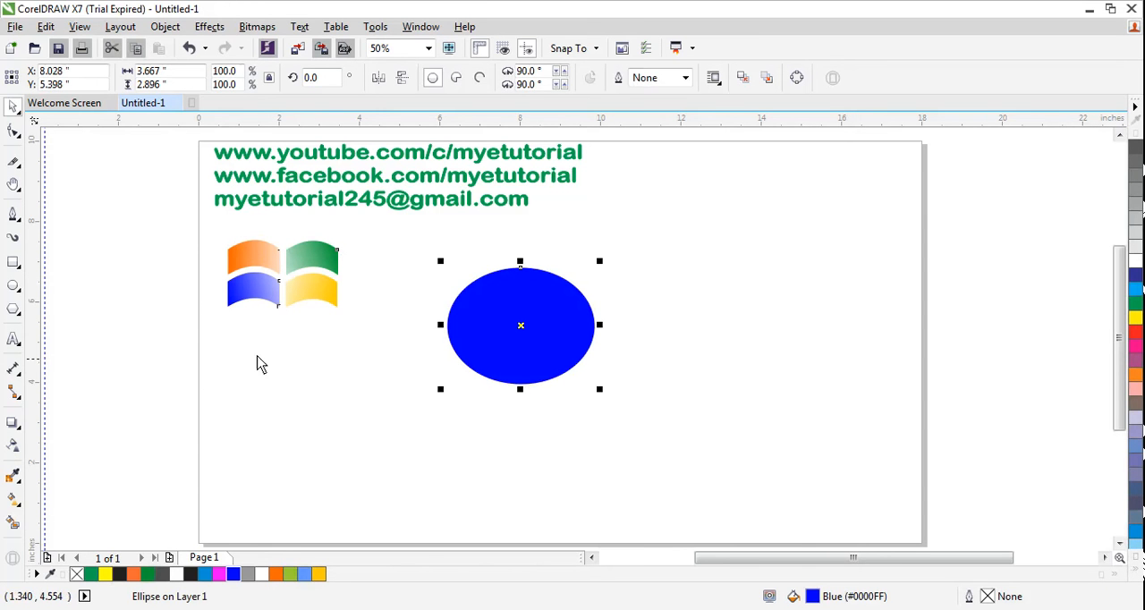
pyautogui.click(337, 381)
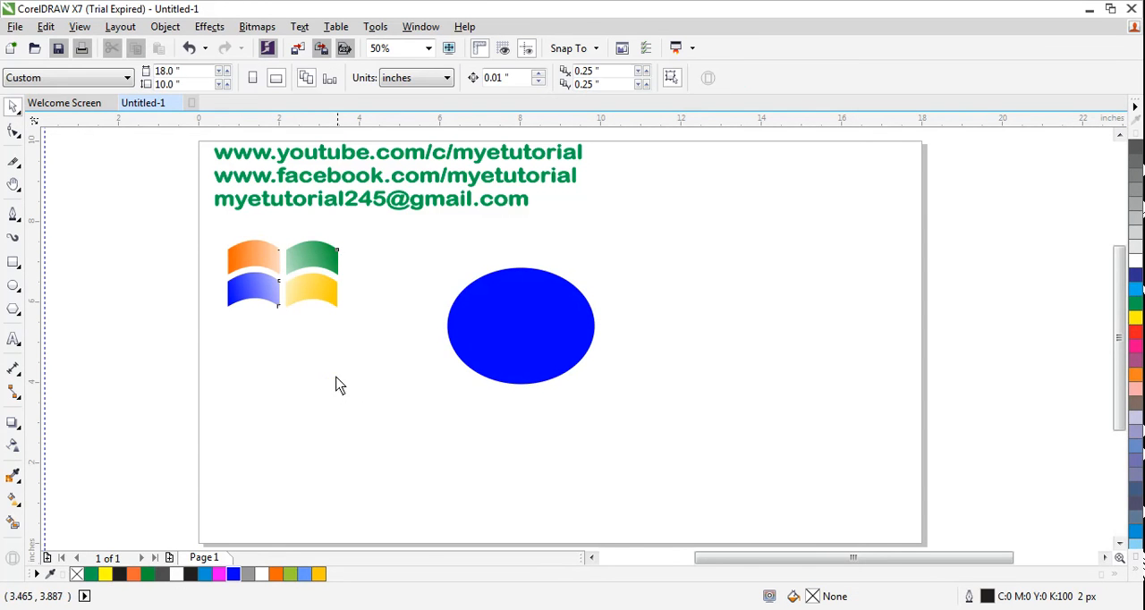
pyautogui.moveTo(224, 233); pyautogui.dragTo(361, 367)
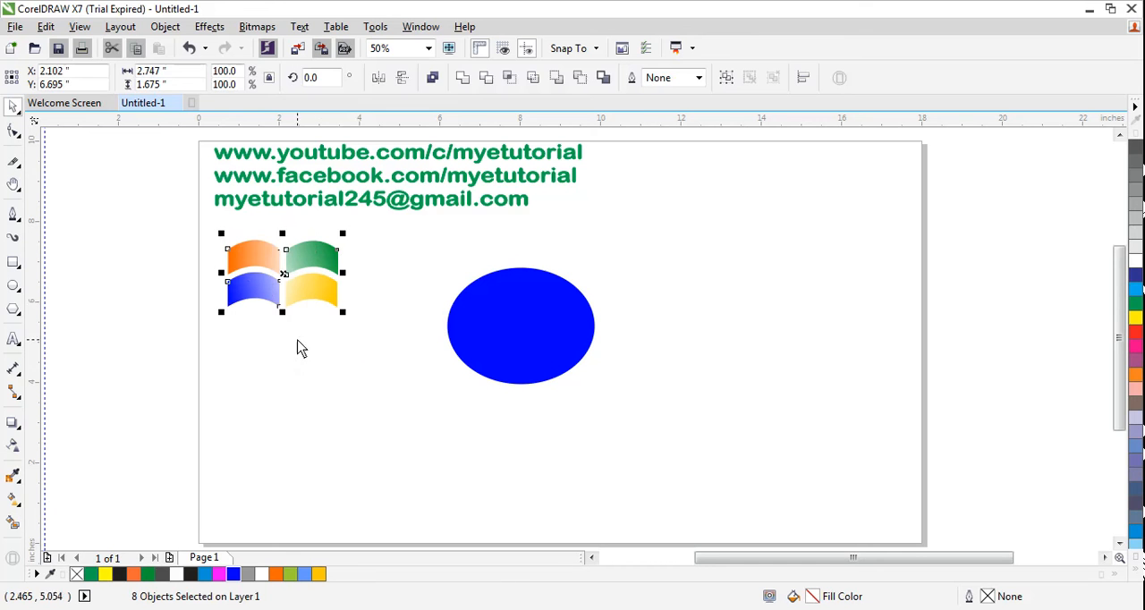
pyautogui.click(308, 386)
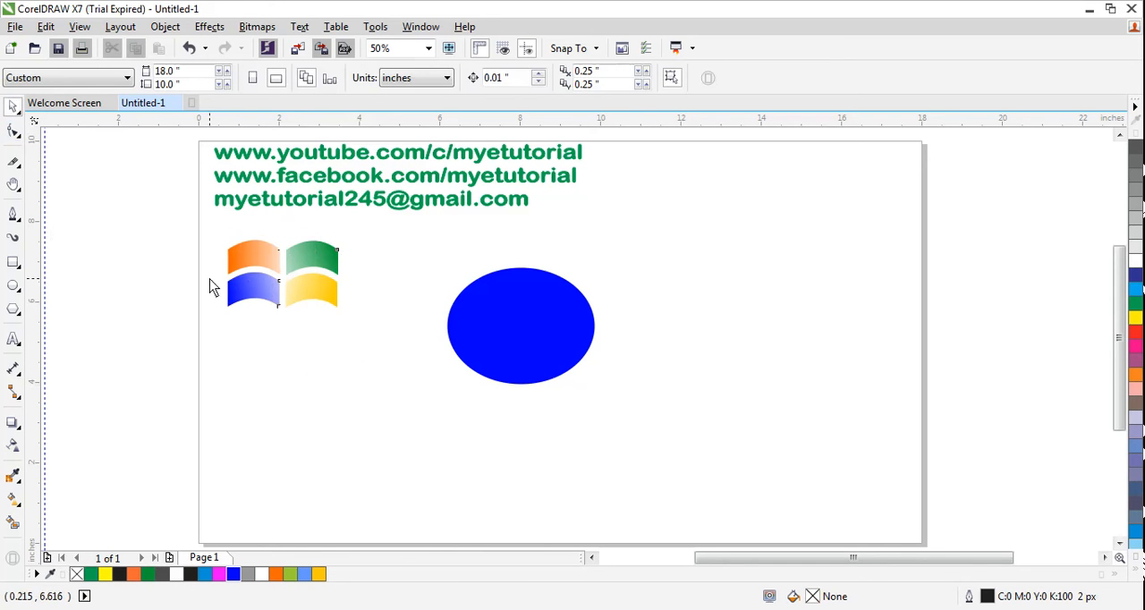
pyautogui.moveTo(273, 298); pyautogui.dragTo(385, 346)
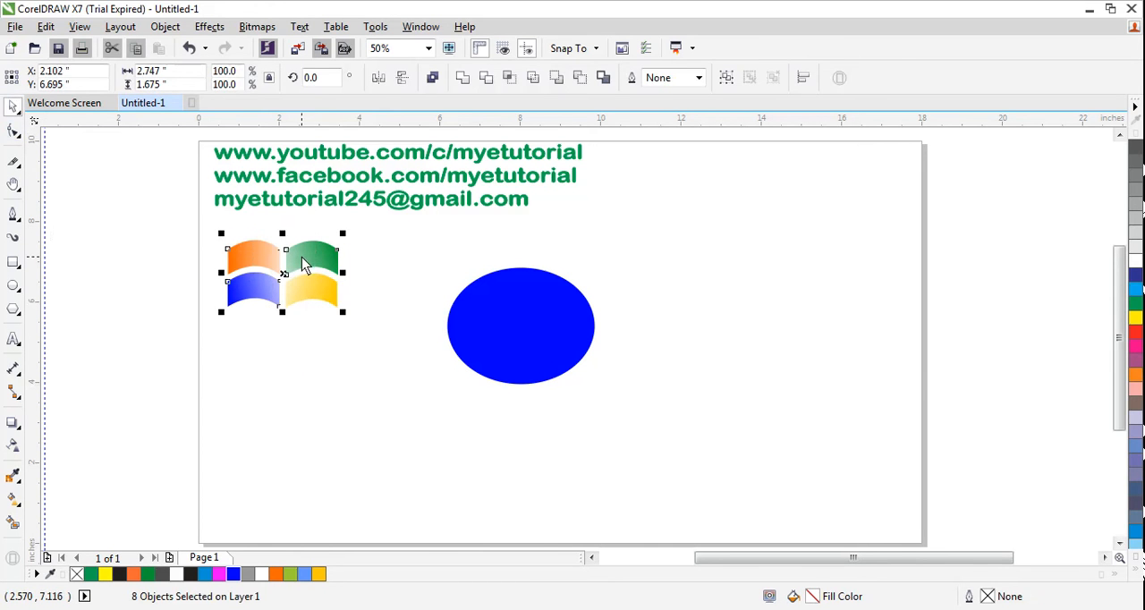
pyautogui.click(350, 372)
# Step: Try to adjust the upper-right pane's corner node with the Shape tool and undo the change
pyautogui.press('F10')
pyautogui.click(340, 253)
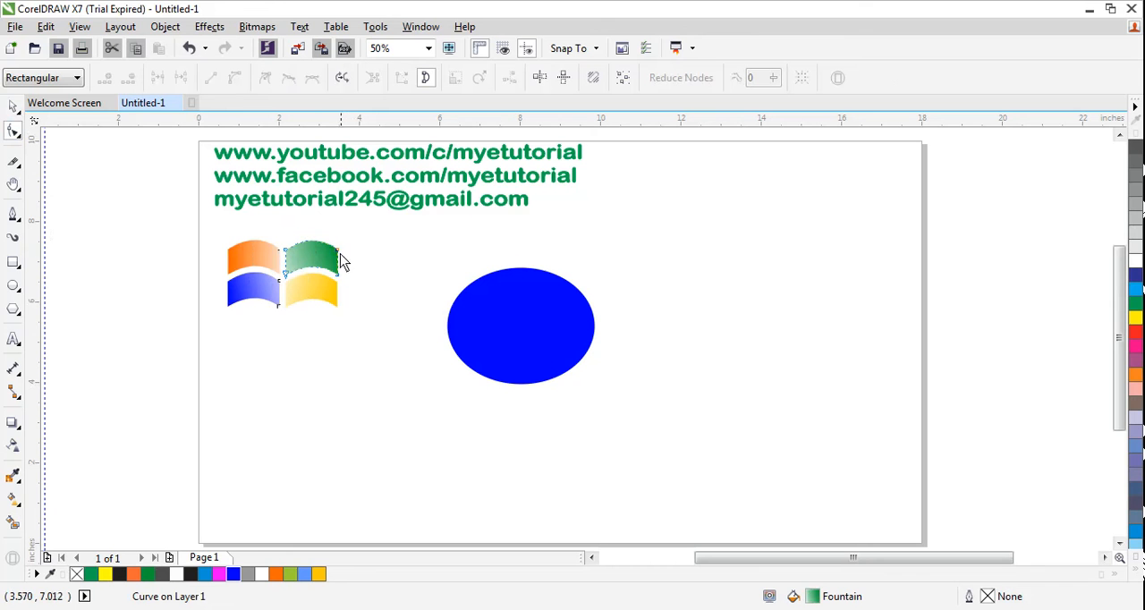
pyautogui.click(340, 260)
pyautogui.hotkey('ctrl', 'z')
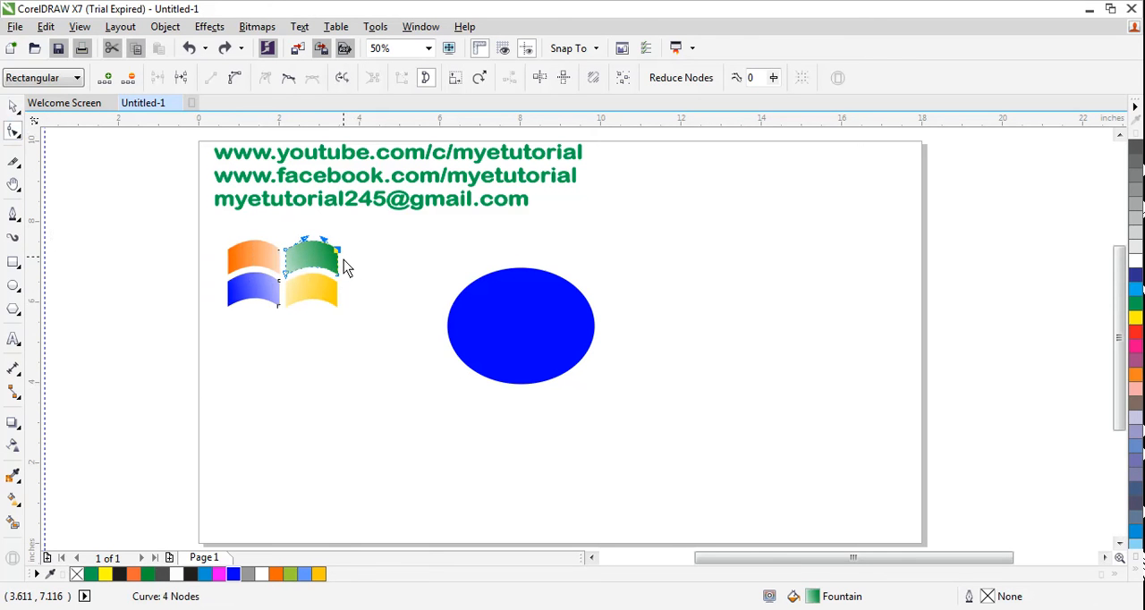
pyautogui.click(13, 106)
pyautogui.click(264, 363)
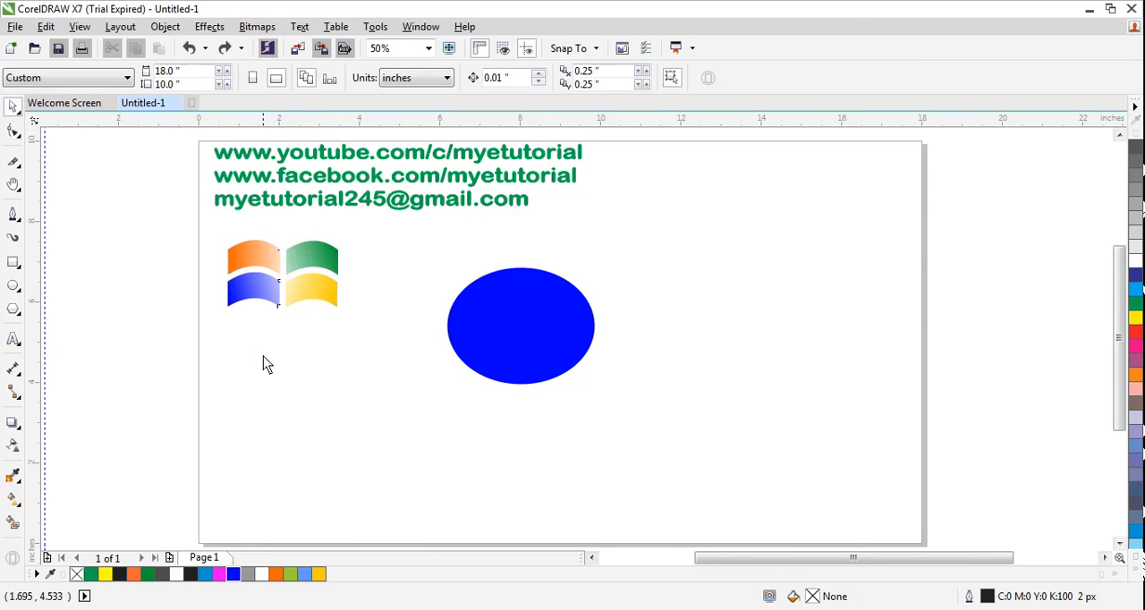
# Step: Inspect the corner nodes along the right edges of the upper-left and lower-left panes with the Shape tool
pyautogui.press('F10')
pyautogui.click(279, 255)
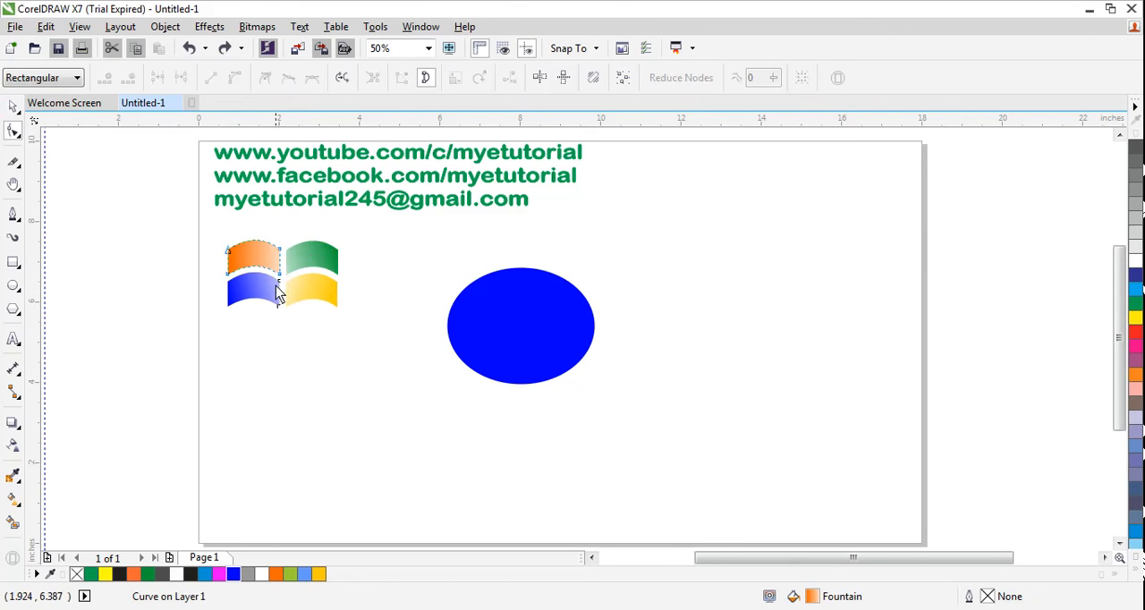
pyautogui.click(280, 290)
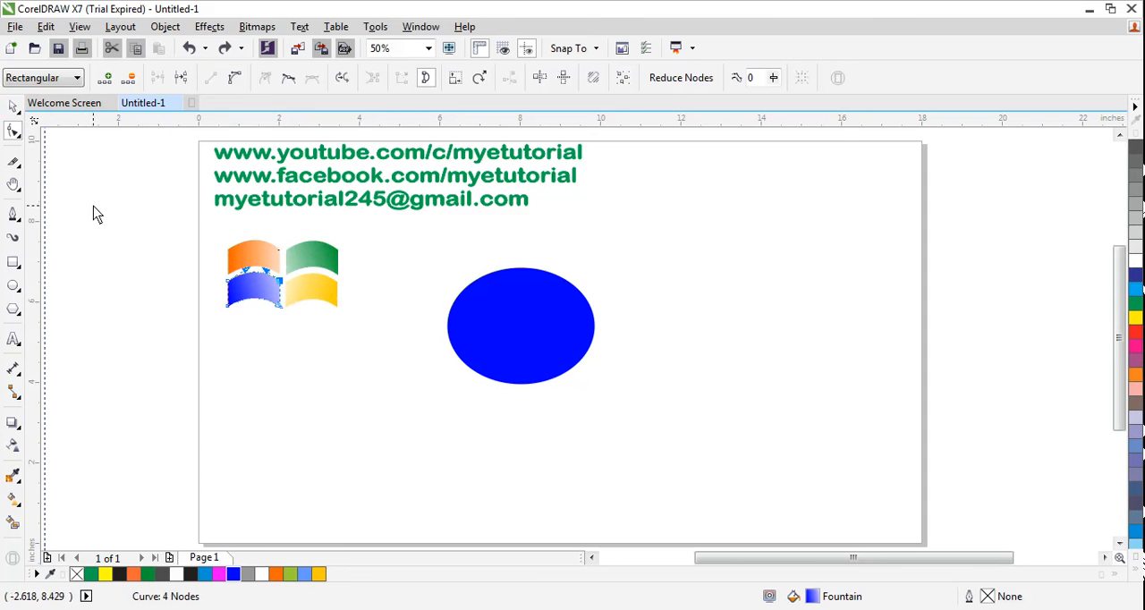
pyautogui.click(15, 107)
pyautogui.click(239, 347)
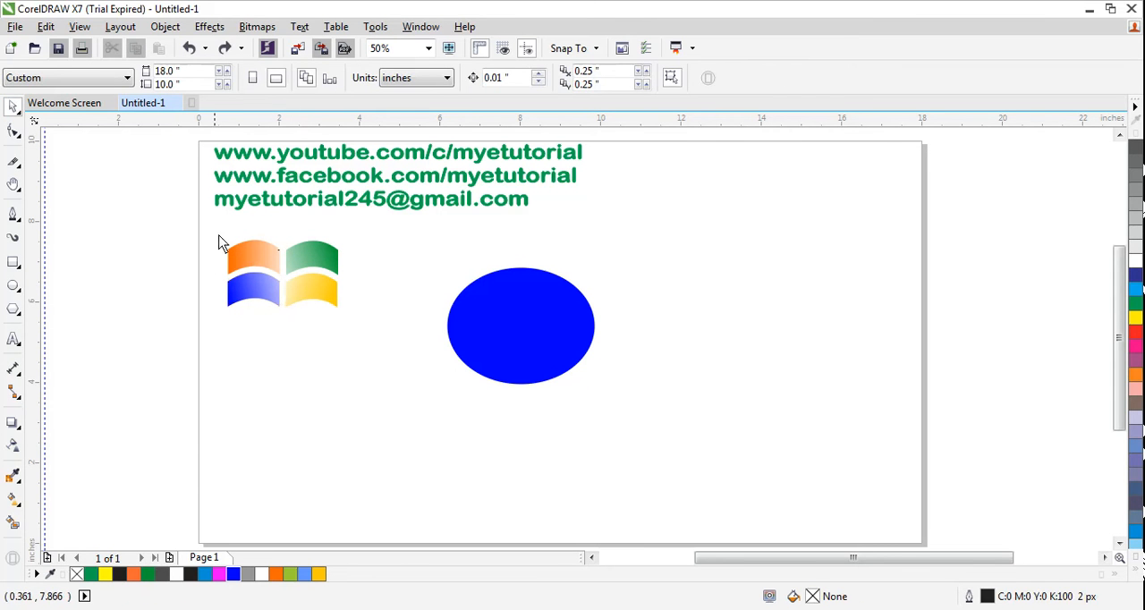
# Step: Select all four panes together and move them onto the centre of the blue ellipse
pyautogui.moveTo(221, 244); pyautogui.dragTo(397, 364)
pyautogui.moveTo(322, 263); pyautogui.dragTo(552, 315)
pyautogui.click(445, 362)
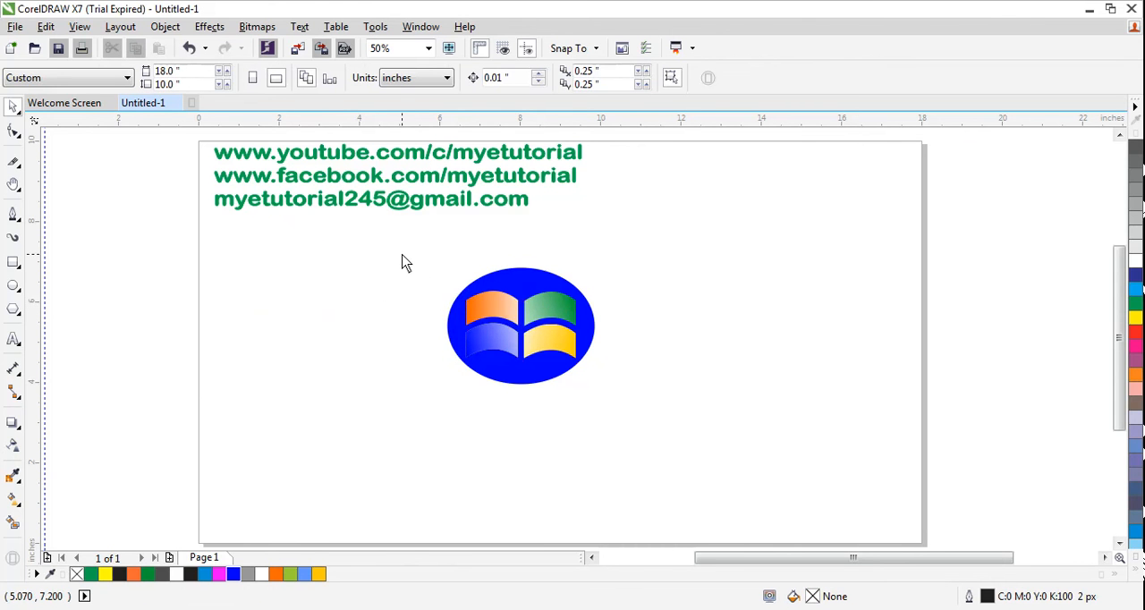
# Step: Recolour the ellipse behind the panes with a muted blue-violet shade picked from the variations of the palette's dark blue
pyautogui.click(533, 291)
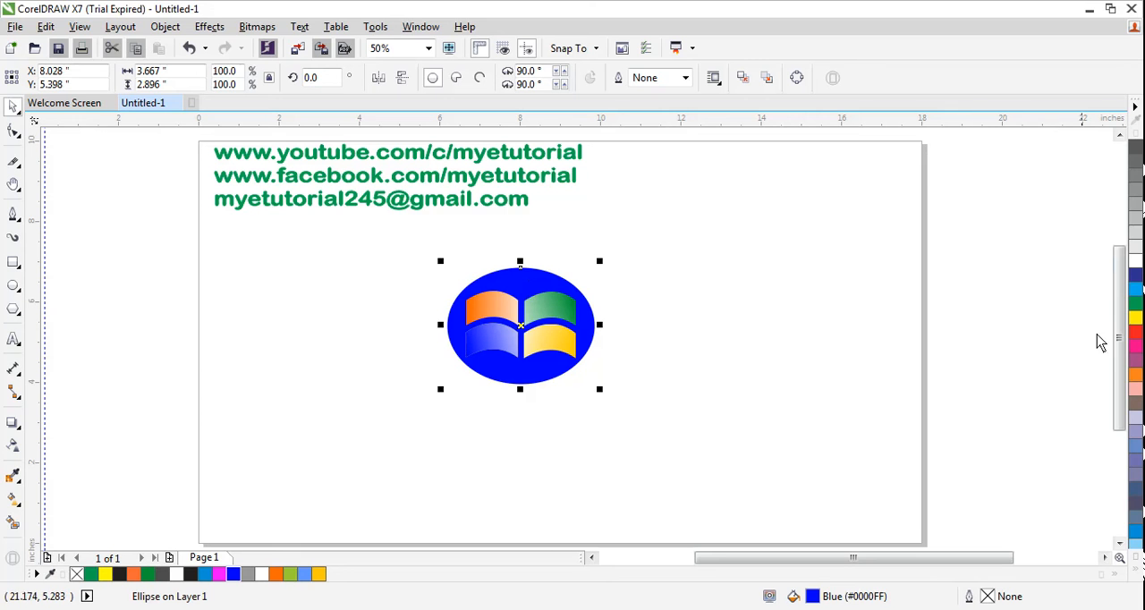
pyautogui.click(1137, 535)
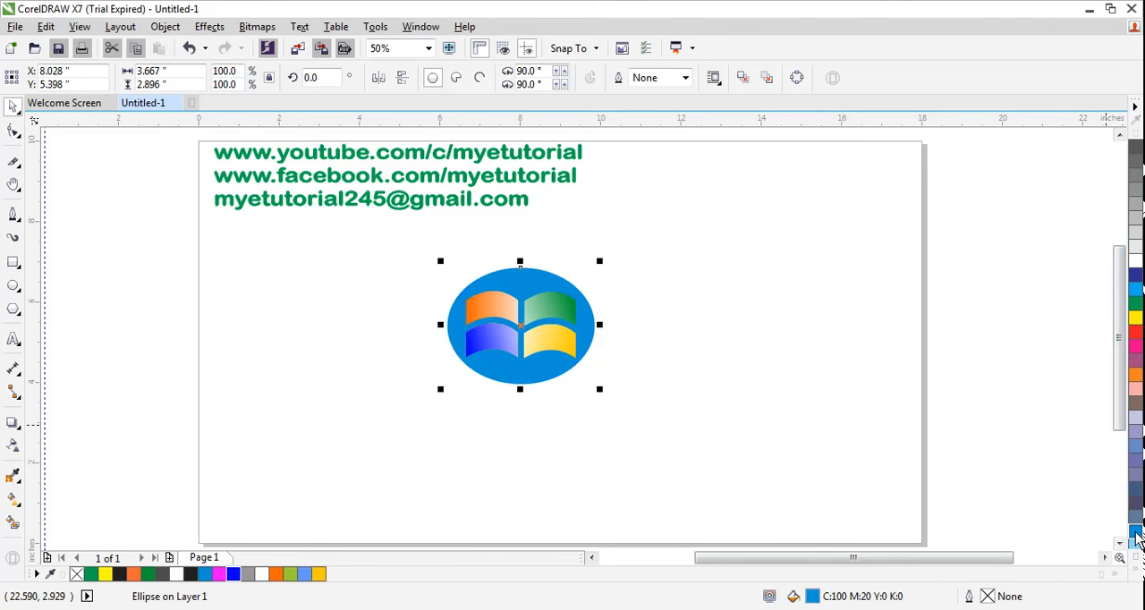
pyautogui.click(1138, 280)
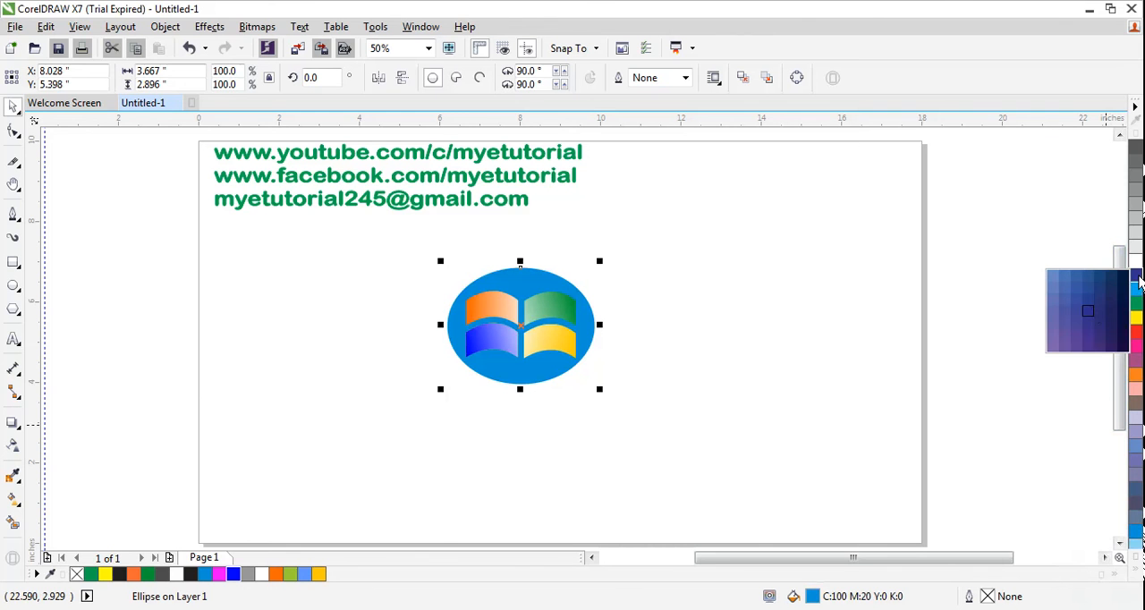
pyautogui.click(1054, 315)
pyautogui.click(312, 404)
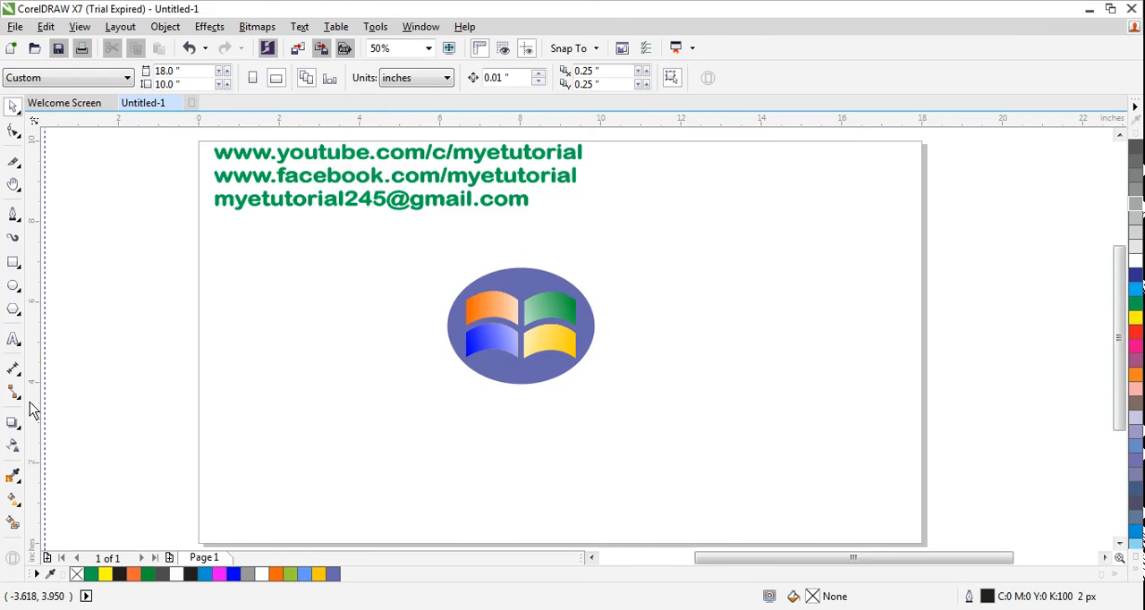
# Step: Apply a linear blue-violet-to-white fountain fill from the ellipse's bottom edge to just above its top, with the midpoint shifted slightly upward
pyautogui.click(14, 499)
pyautogui.click(55, 496)
pyautogui.moveTo(518, 383); pyautogui.dragTo(525, 244)
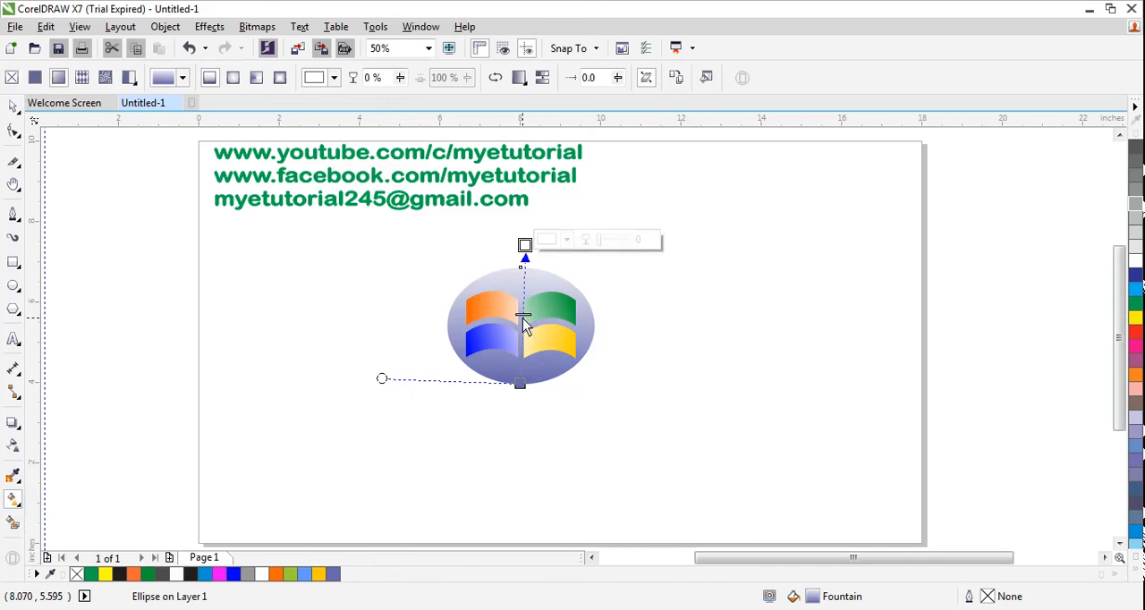
pyautogui.moveTo(523, 318); pyautogui.dragTo(524, 304)
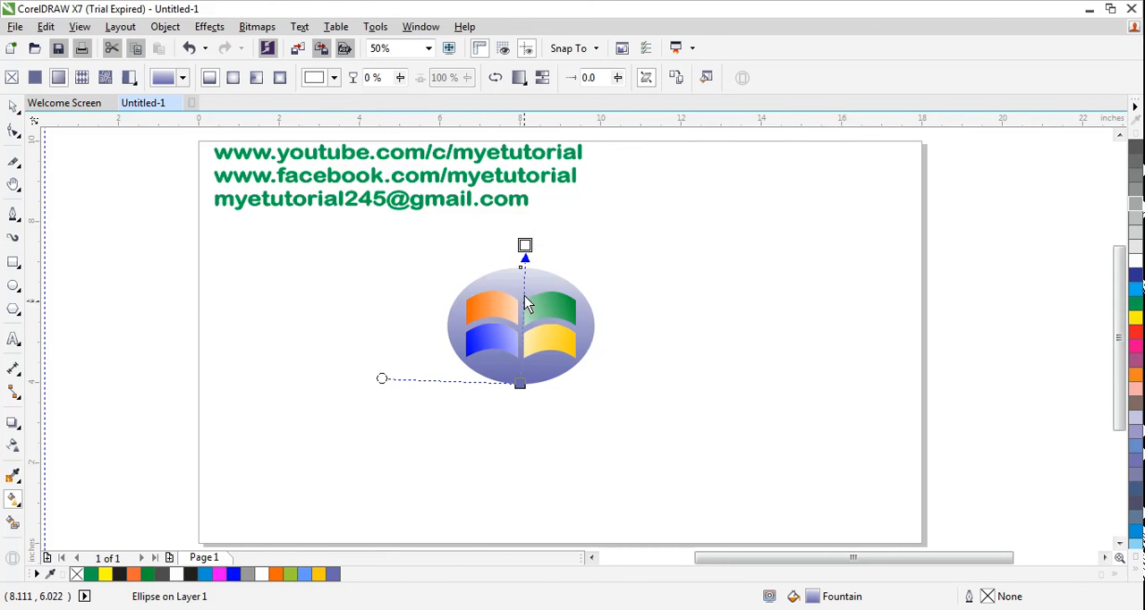
pyautogui.click(302, 329)
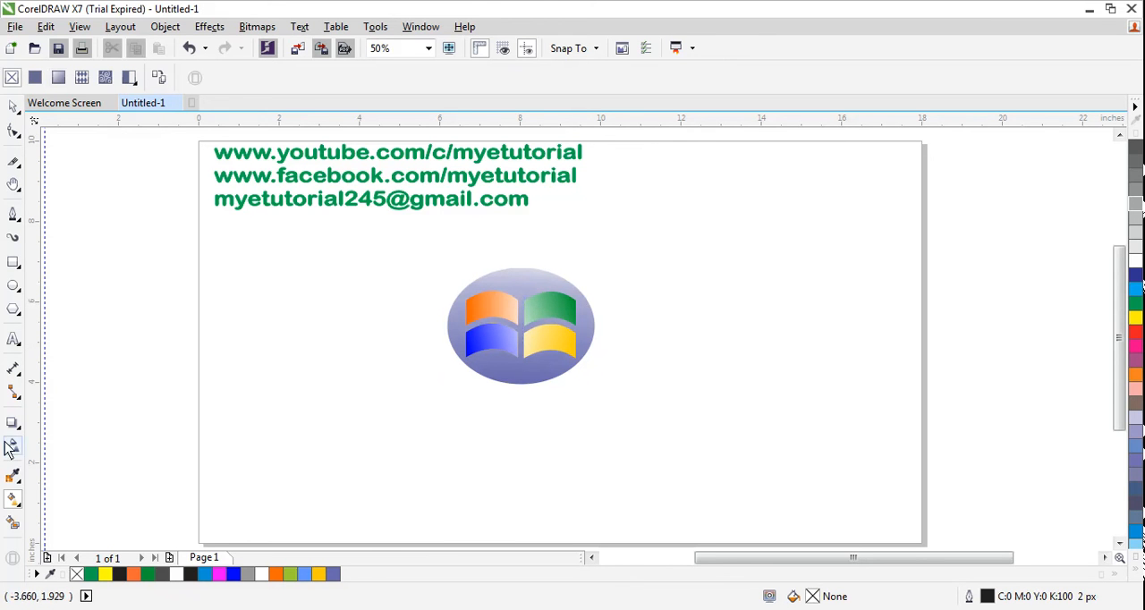
# Step: Add the artistic text "Start Button" in Arial 24 pt just below the ellipse
pyautogui.click(14, 339)
pyautogui.click(476, 396)
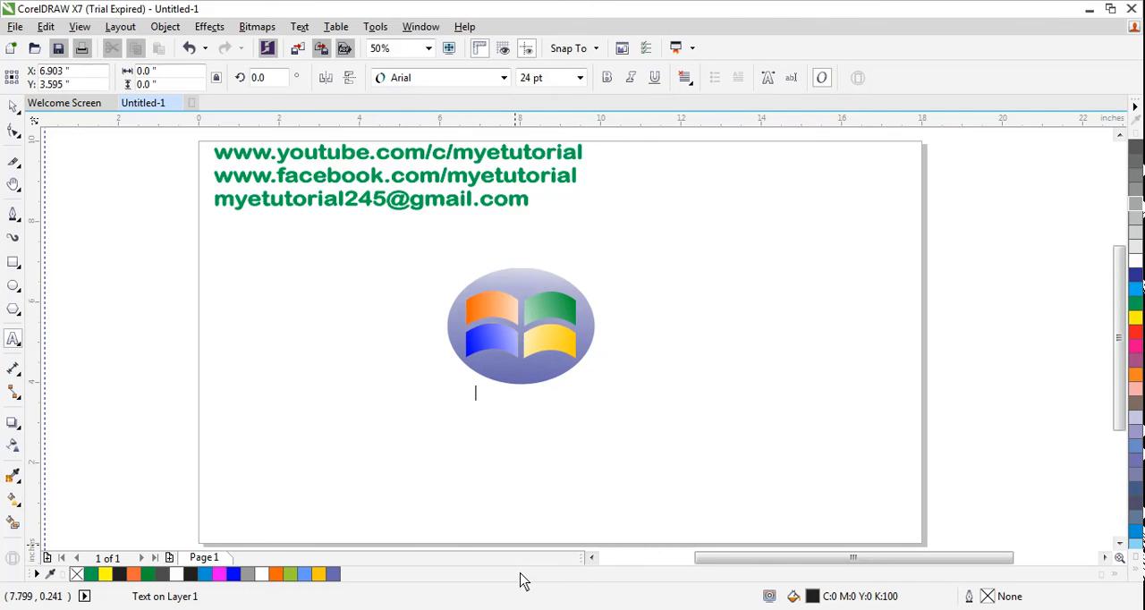
pyautogui.write('Start Button')
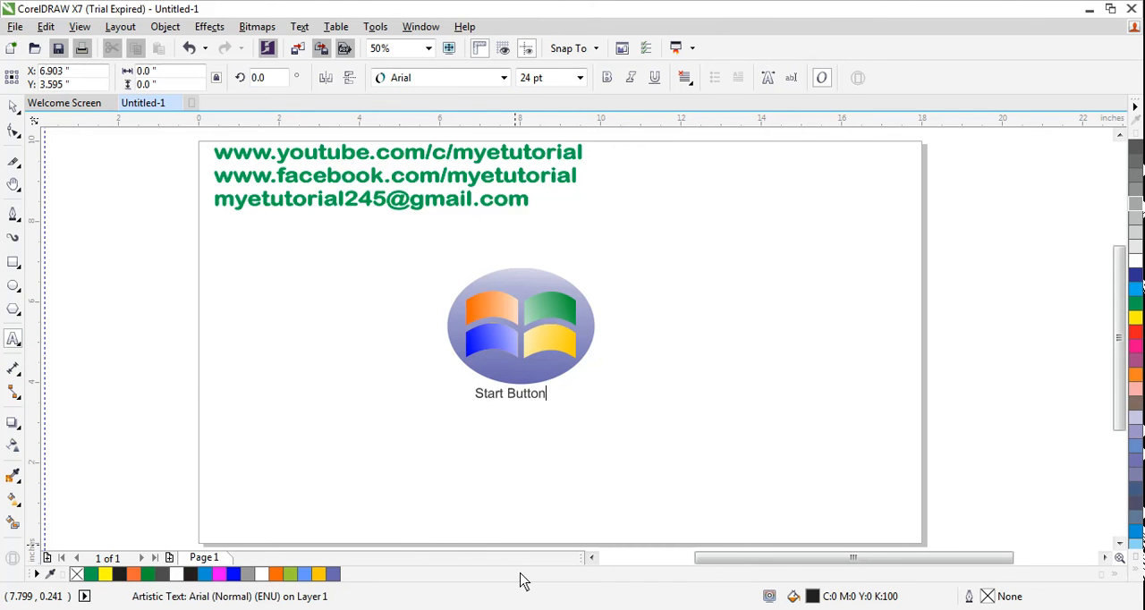
# Step: Enlarge the Start Button text to about 46 pt centred below the ellipse, and give it a dark blue (C:100 M:100) fill and hairline outline
pyautogui.click(14, 107)
pyautogui.moveTo(526, 400); pyautogui.dragTo(618, 366)
pyautogui.click(529, 410)
pyautogui.moveTo(546, 402); pyautogui.dragTo(525, 409)
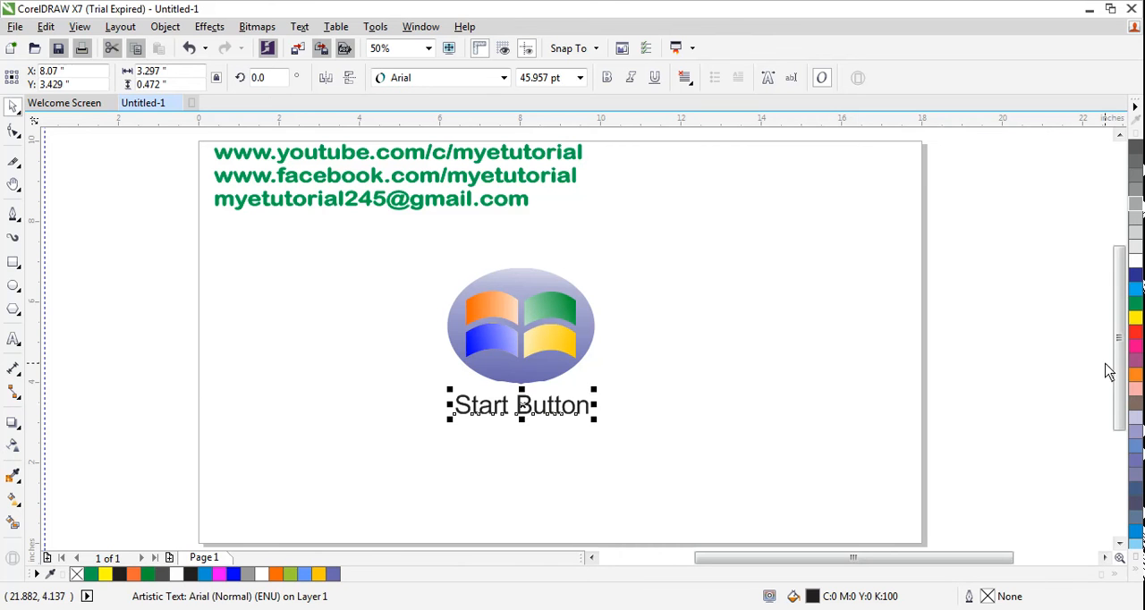
pyautogui.click(1135, 278)
pyautogui.click(369, 462)
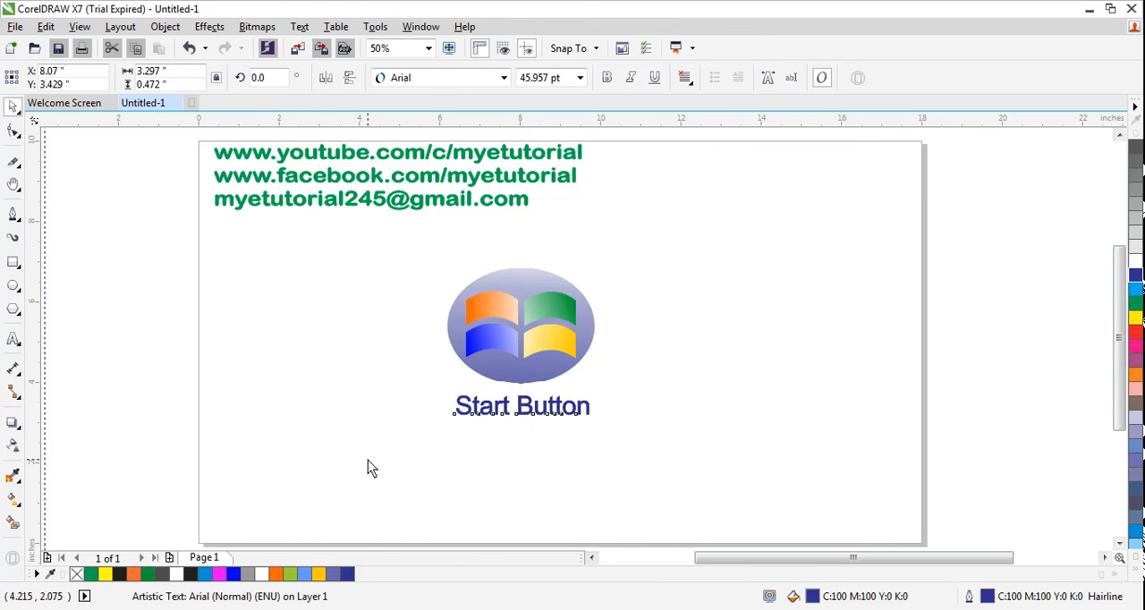
# Step: Select the ellipse, panes and Start Button text together and convert them to a single bitmap
pyautogui.moveTo(416, 261); pyautogui.dragTo(660, 454)
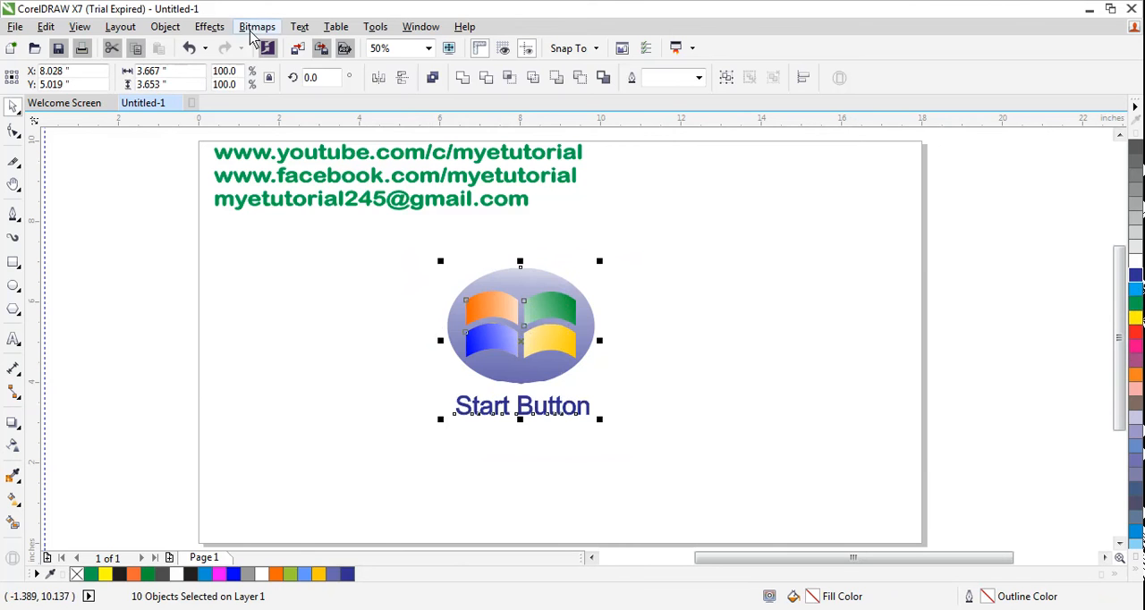
pyautogui.click(257, 27)
pyautogui.click(249, 49)
pyautogui.click(526, 400)
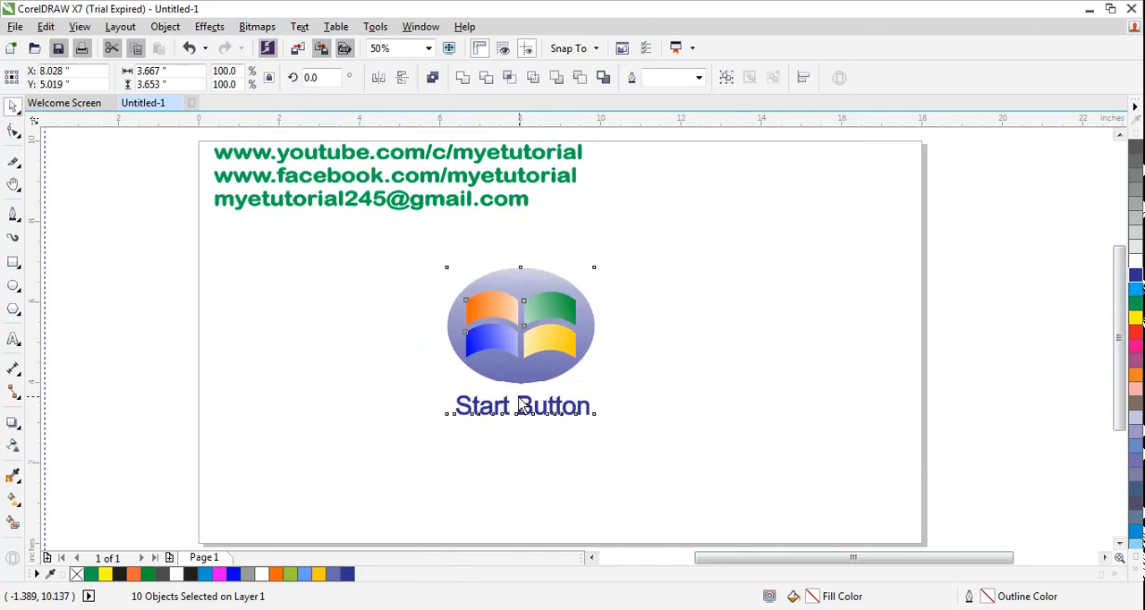
pyautogui.click(370, 365)
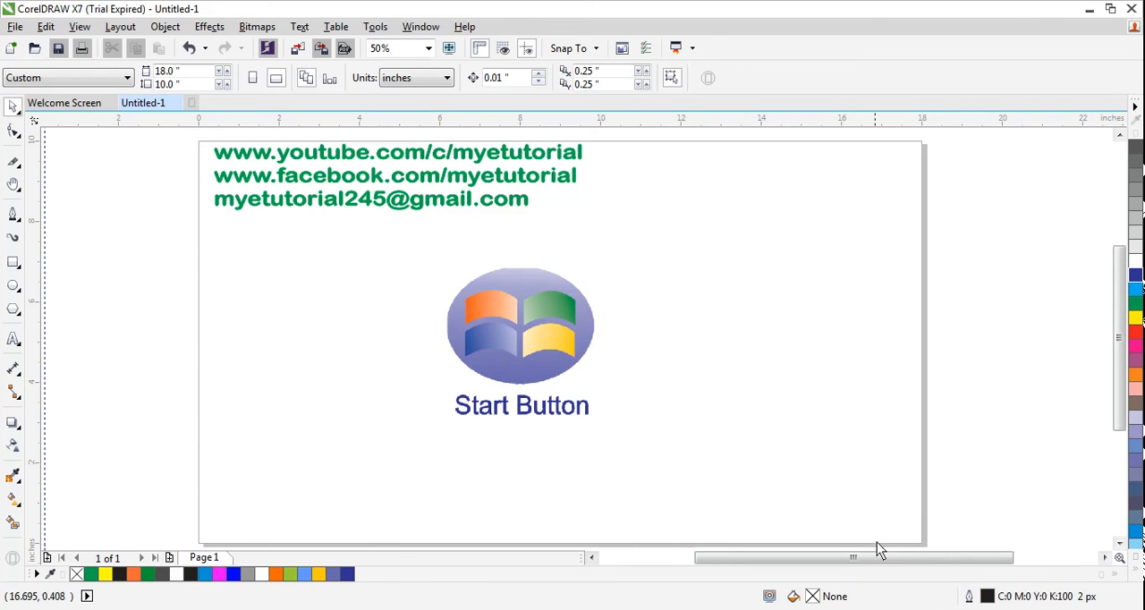
pyautogui.click(998, 608)
pyautogui.rightClick(974, 542)
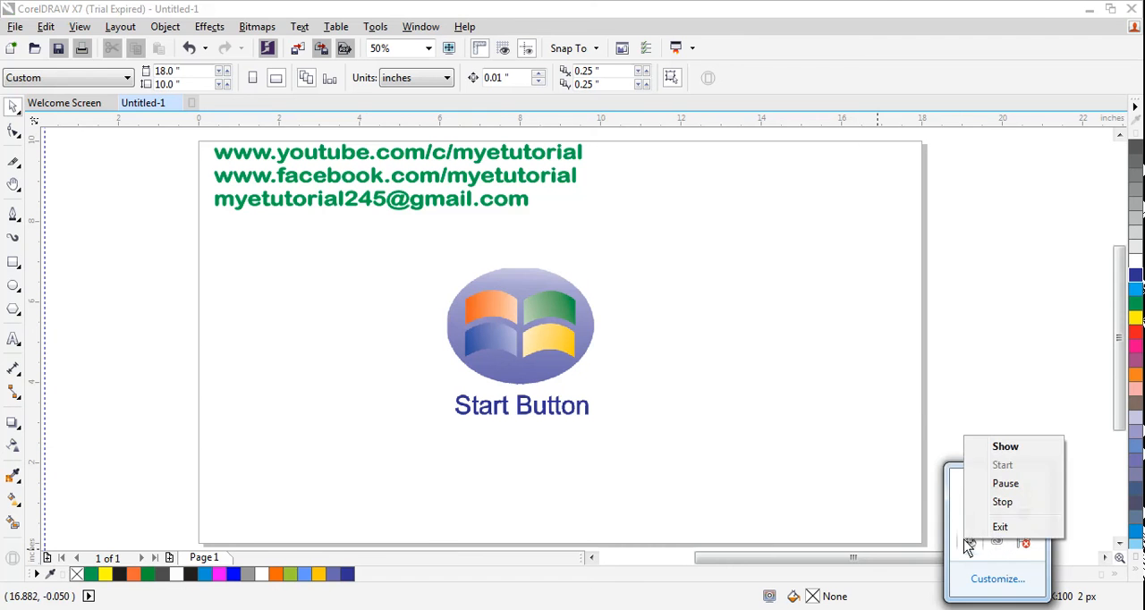